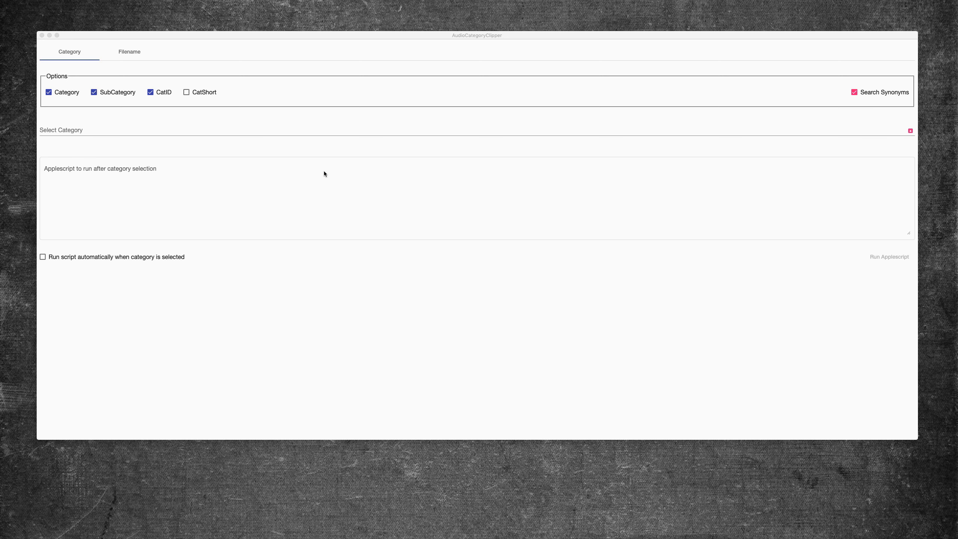
# Reposition the application window on the desktop and enlarge it slightly
pyautogui.click(296, 34)
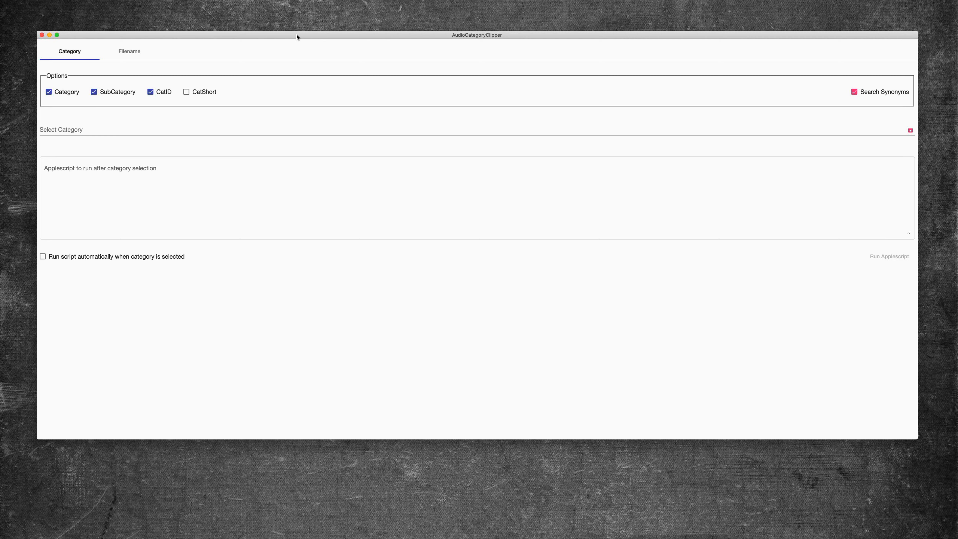
pyautogui.moveTo(297, 34)
pyautogui.mouseDown()
pyautogui.moveTo(286, 36)
pyautogui.moveTo(294, 39)
pyautogui.mouseUp()
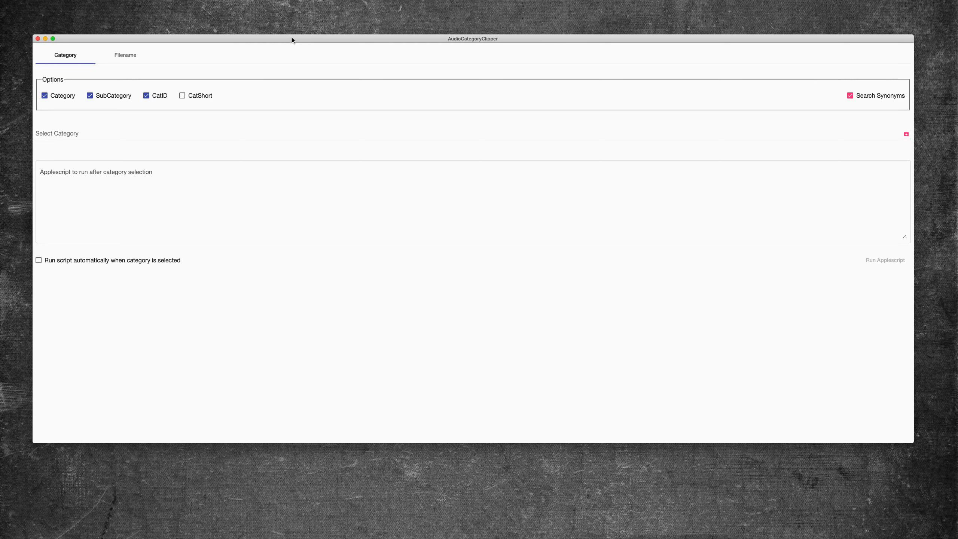
pyautogui.moveTo(292, 38); pyautogui.dragTo(282, 33)
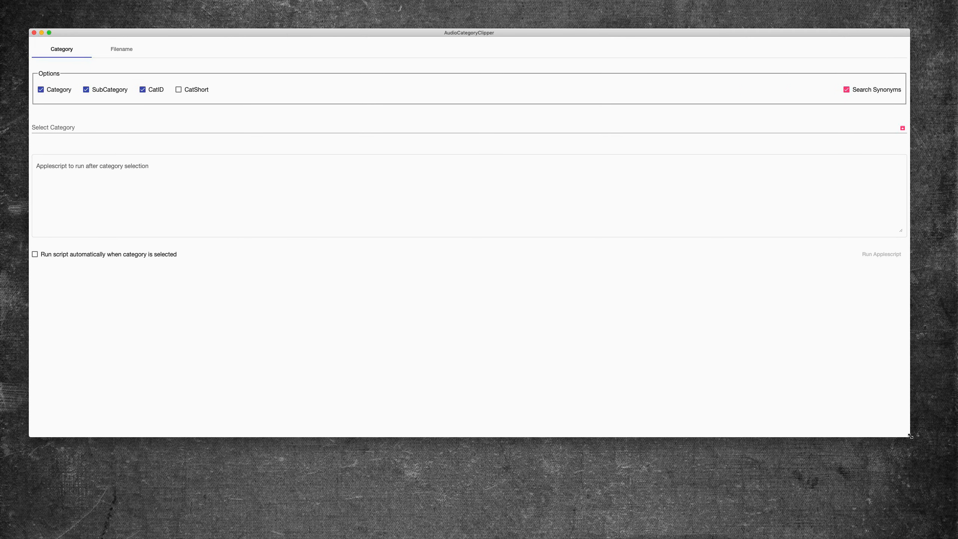
pyautogui.moveTo(911, 436)
pyautogui.mouseDown()
pyautogui.moveTo(657, 453)
pyautogui.moveTo(943, 447)
pyautogui.moveTo(922, 449)
pyautogui.mouseUp()
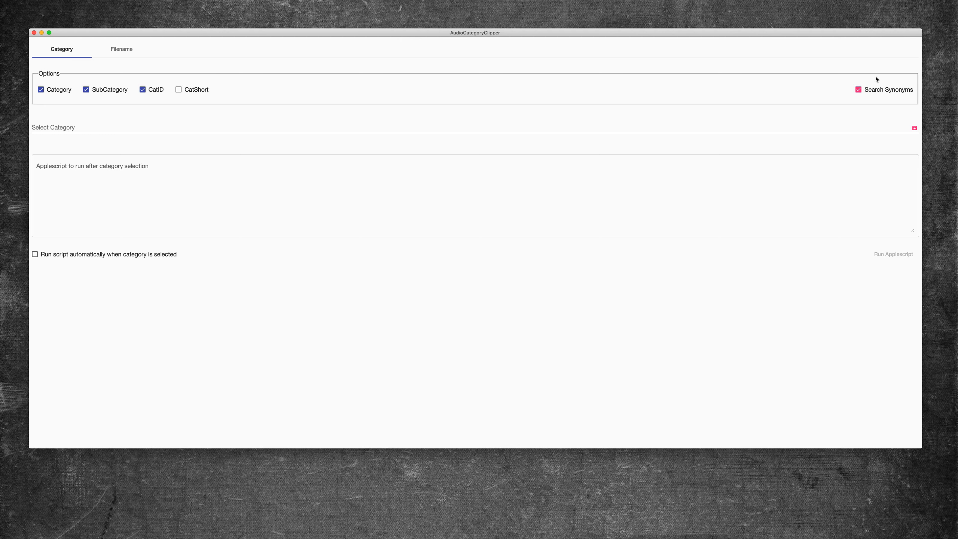
pyautogui.moveTo(352, 33); pyautogui.dragTo(344, 32)
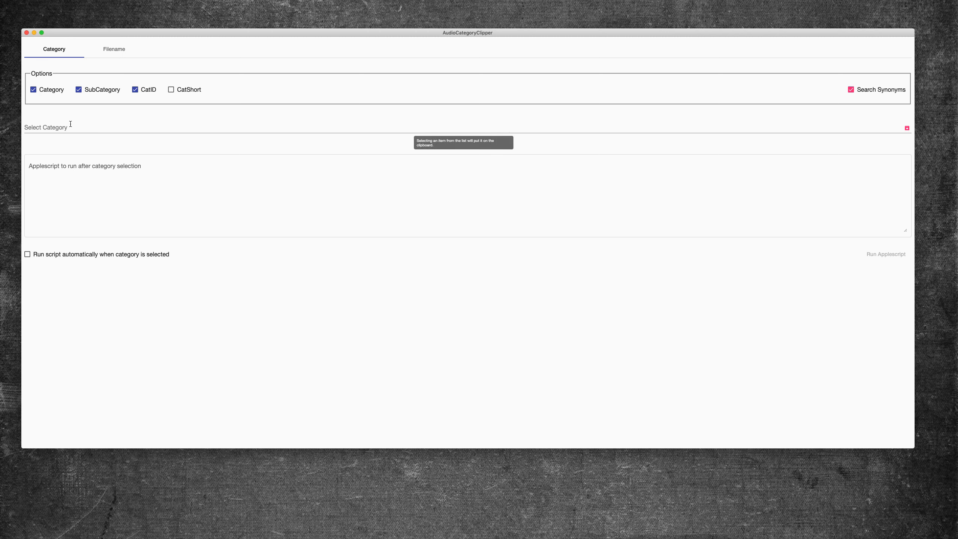
# Search the categories for ambience, browse the matches and select AMBIENCE MISC AMBMisc
pyautogui.click(124, 127)
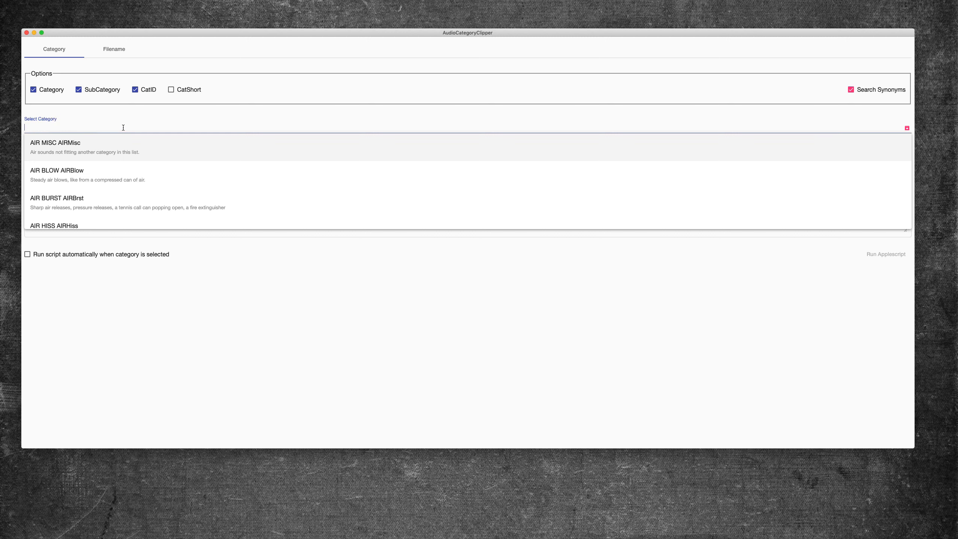
pyautogui.write('ambience')
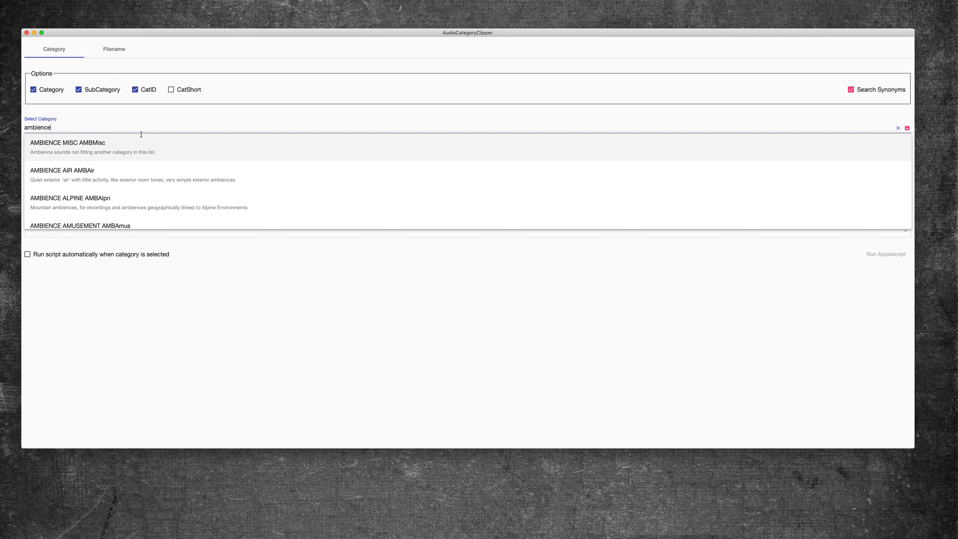
pyautogui.scroll(-5, 117, 163)
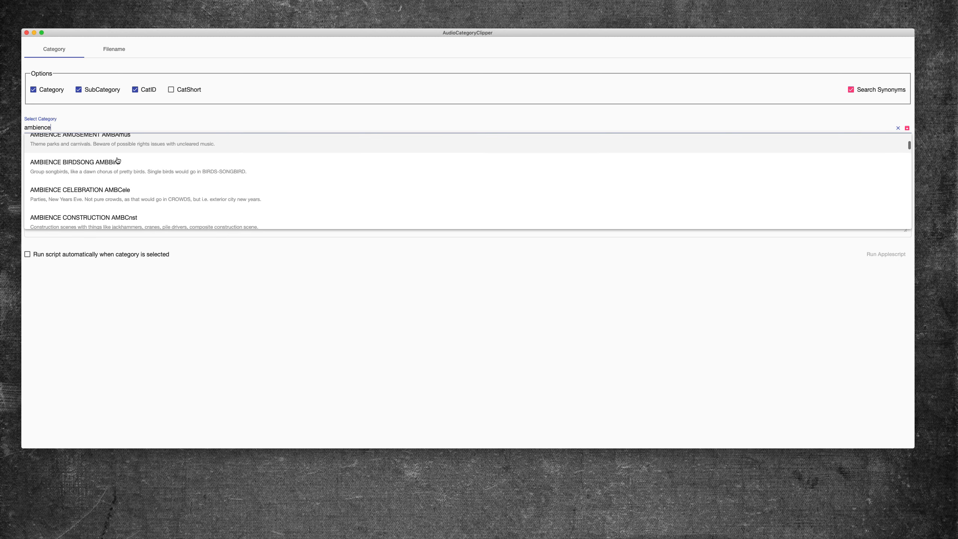
pyautogui.scroll(1, 118, 162)
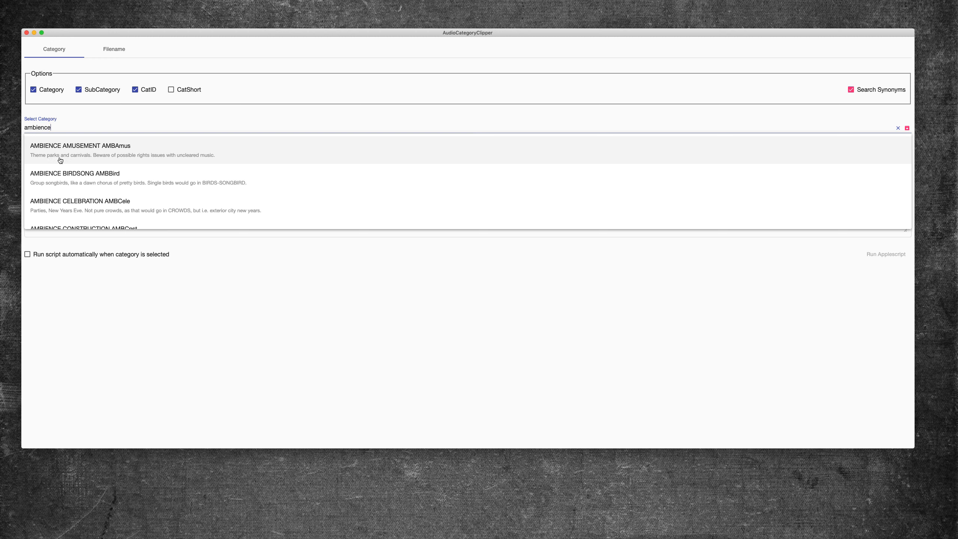
pyautogui.scroll(-3, 156, 161)
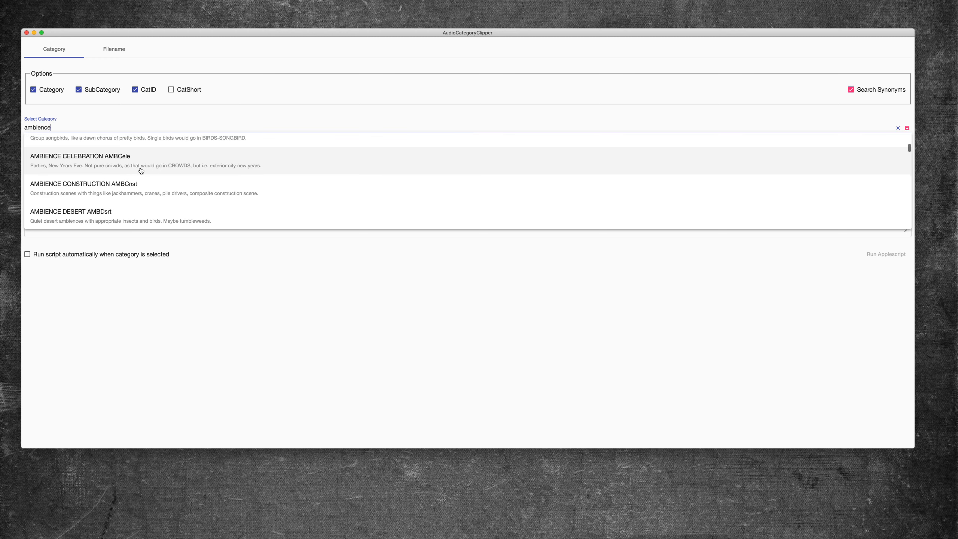
pyautogui.scroll(-1, 142, 171)
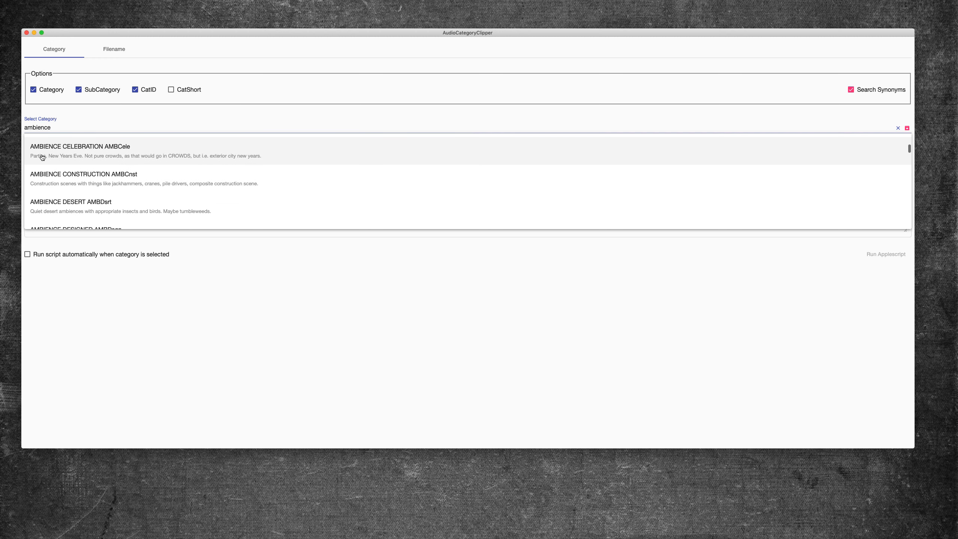
pyautogui.click(89, 152)
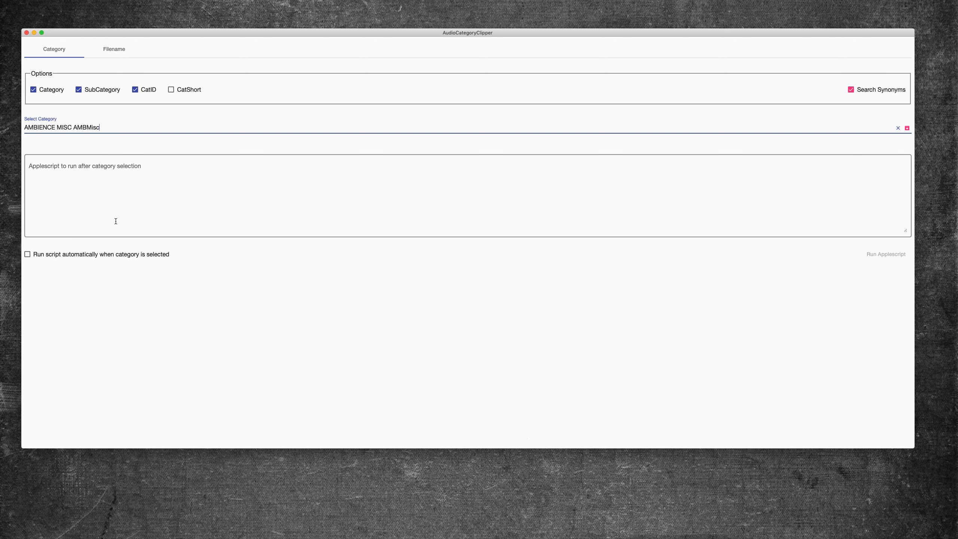
# Paste the copied category text into the AppleScript box as a test and delete it
pyautogui.click(170, 179)
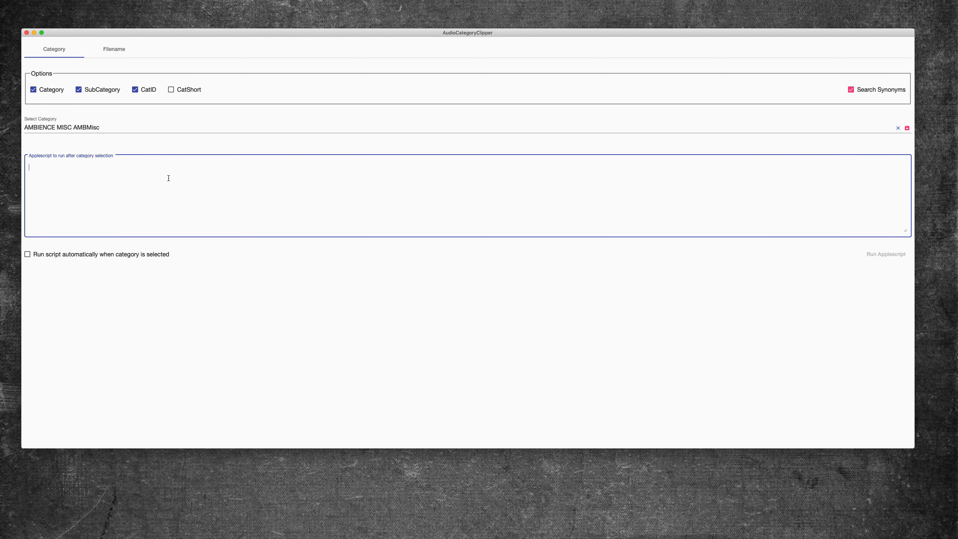
pyautogui.press('super+v')
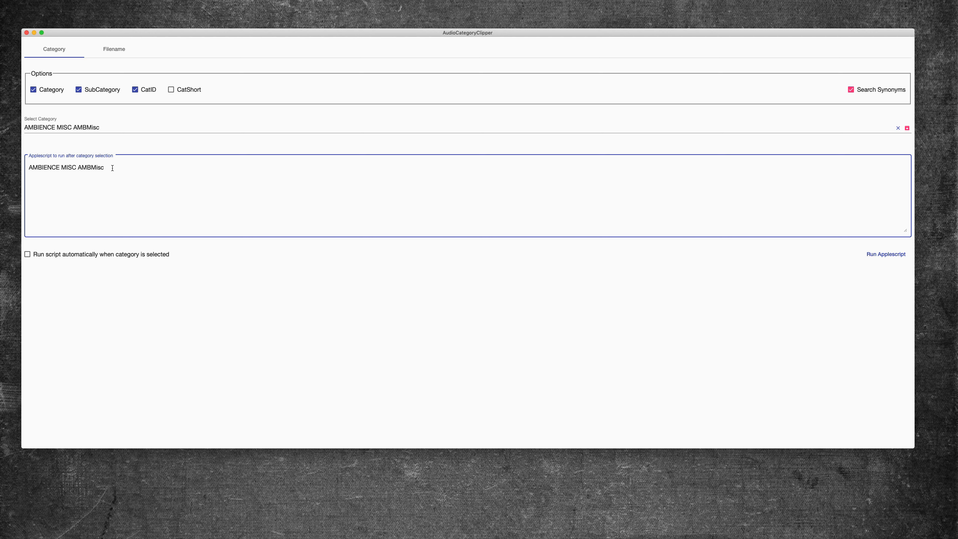
pyautogui.moveTo(103, 168); pyautogui.dragTo(26, 169)
pyautogui.press('BackSpace')
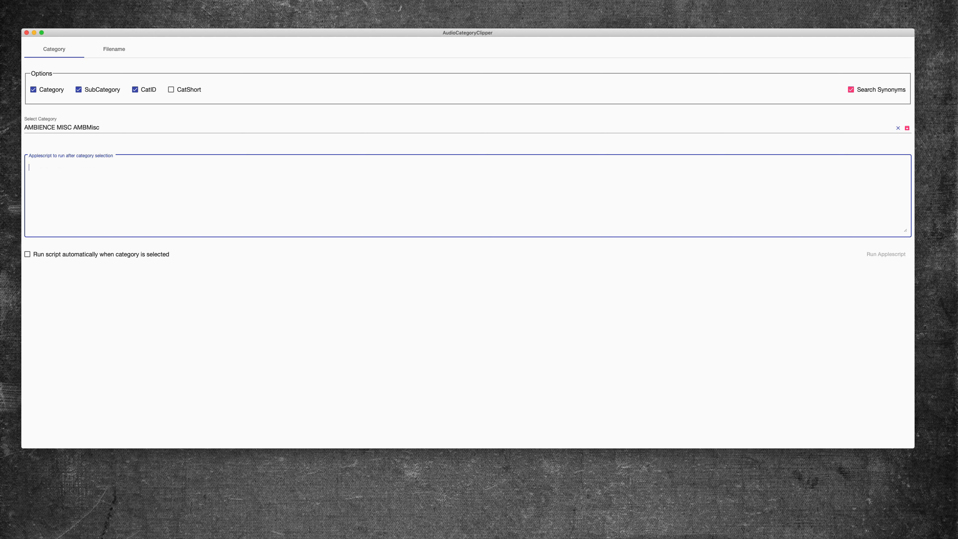
# Limit the copied values to CatID only and select the category AMBIENCE CELEBRATION AMBCele
pyautogui.click(33, 90)
pyautogui.click(79, 90)
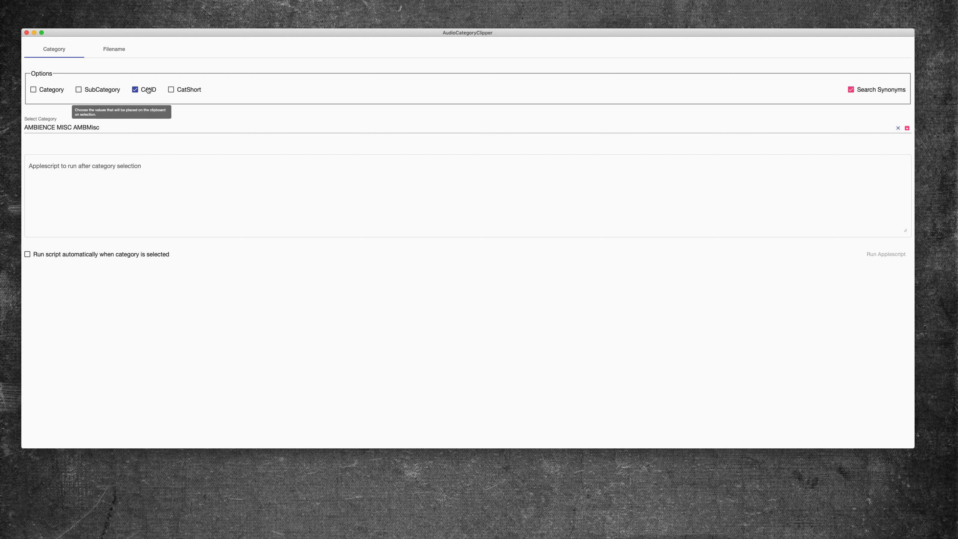
pyautogui.click(122, 127)
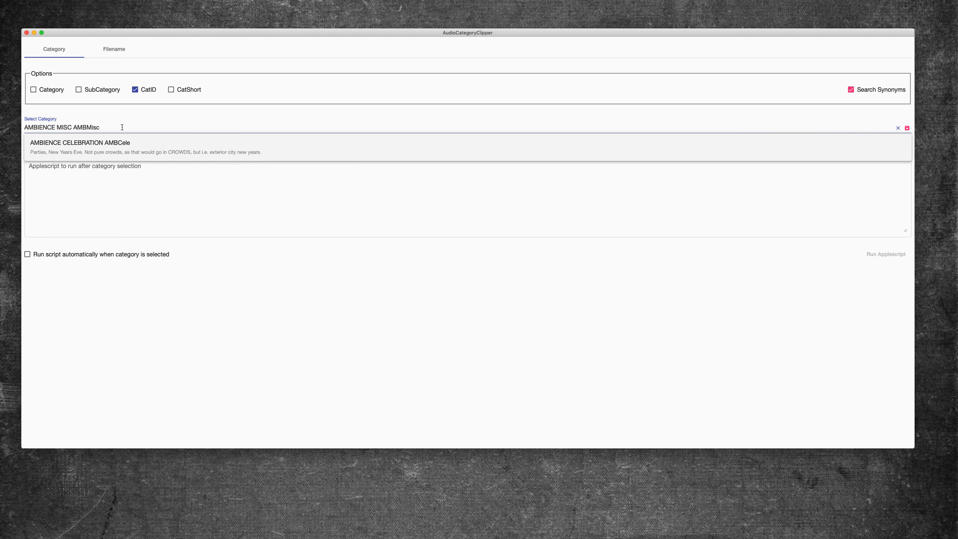
pyautogui.press('Return')
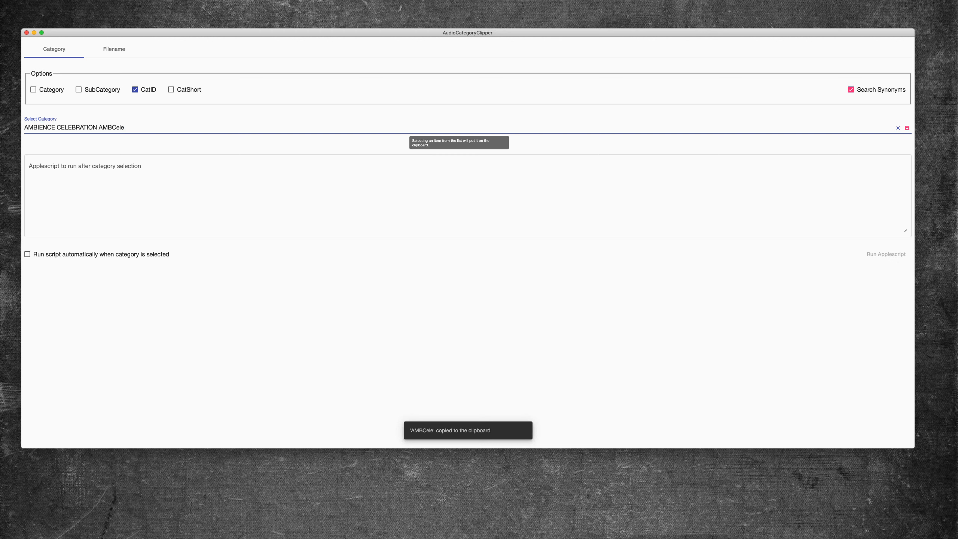
# Paste the copied CatID AMBCele into the AppleScript box as a test and remove it
pyautogui.click(116, 195)
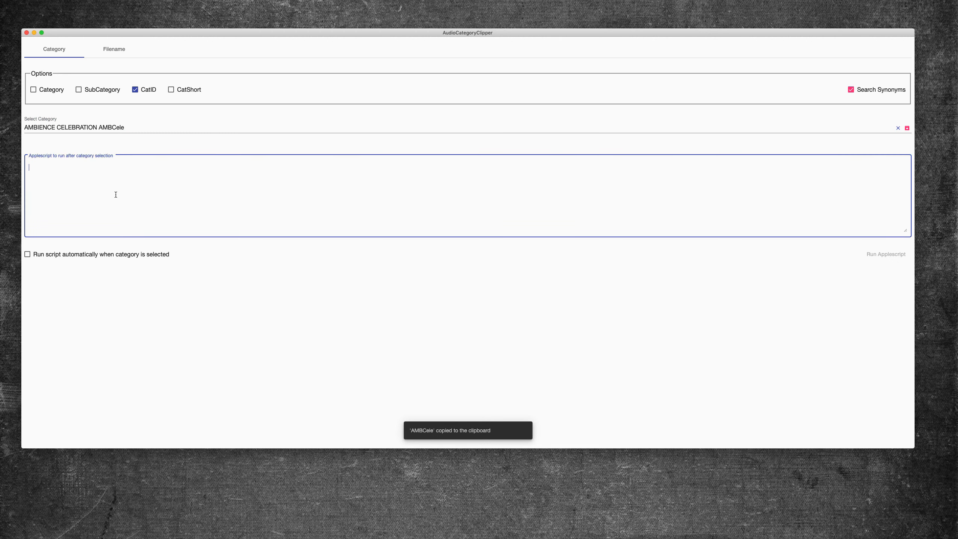
pyautogui.press('super+v')
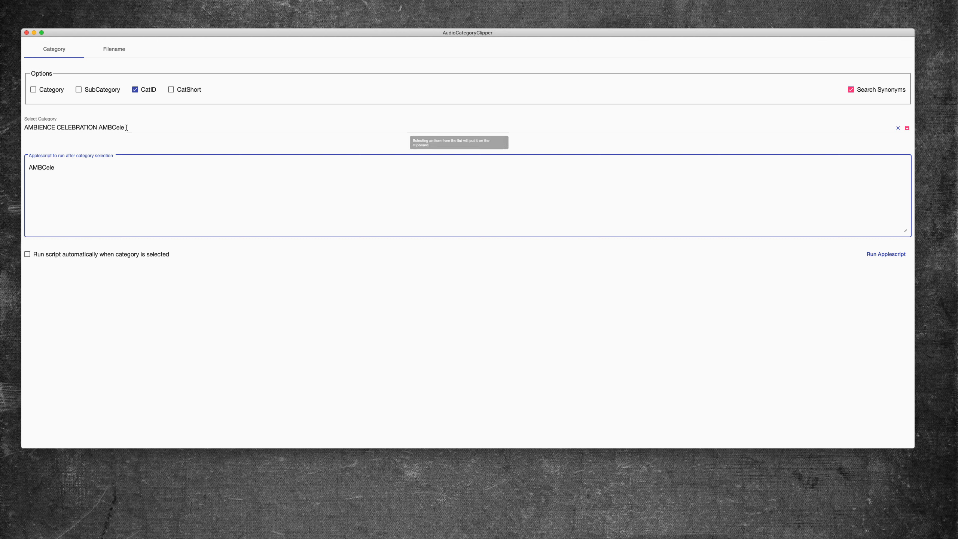
pyautogui.press('super+a')
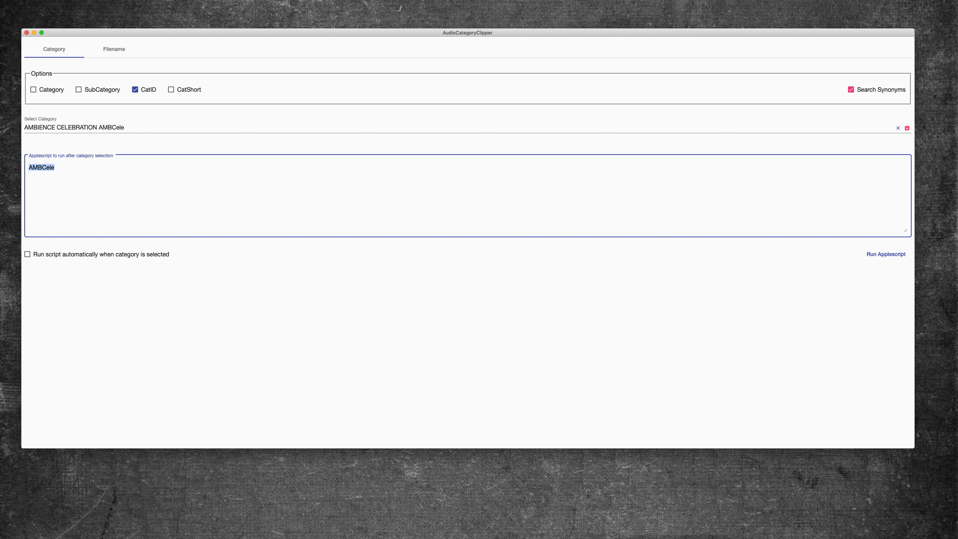
pyautogui.press('BackSpace')
# Replace the AMBIENCE CELEBRATION category by searching for tiger and selecting ANIMALS CAT WILD ANMLWcat
pyautogui.click(138, 128)
pyautogui.click(129, 145)
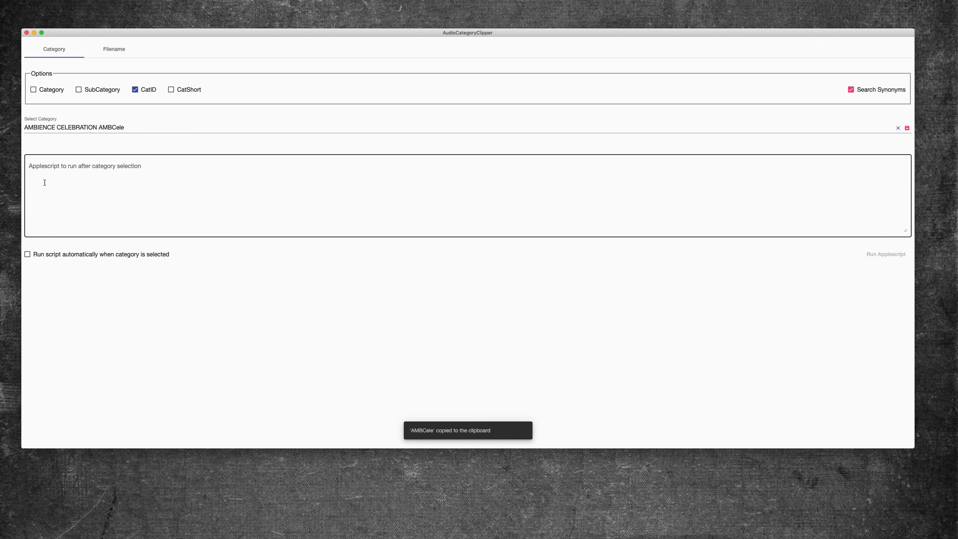
pyautogui.moveTo(143, 129); pyautogui.dragTo(20, 127)
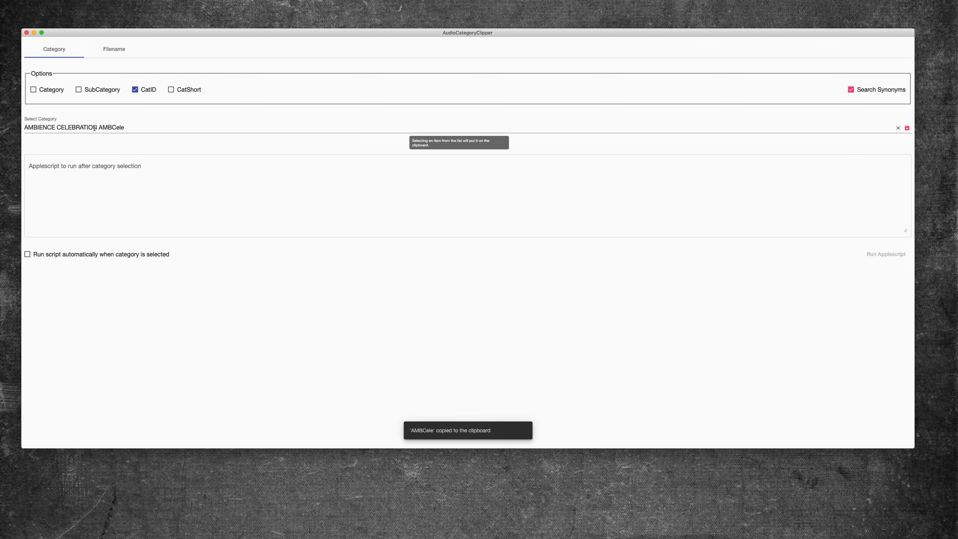
pyautogui.moveTo(142, 128); pyautogui.dragTo(34, 127)
pyautogui.press('BackSpace')
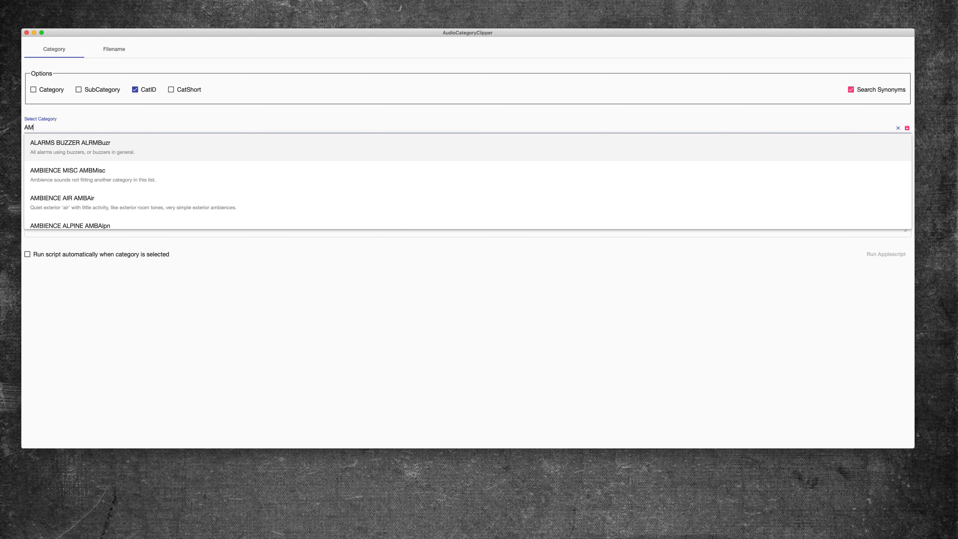
pyautogui.press('BackSpace')
pyautogui.press('BackSpace')
pyautogui.write('tiger')
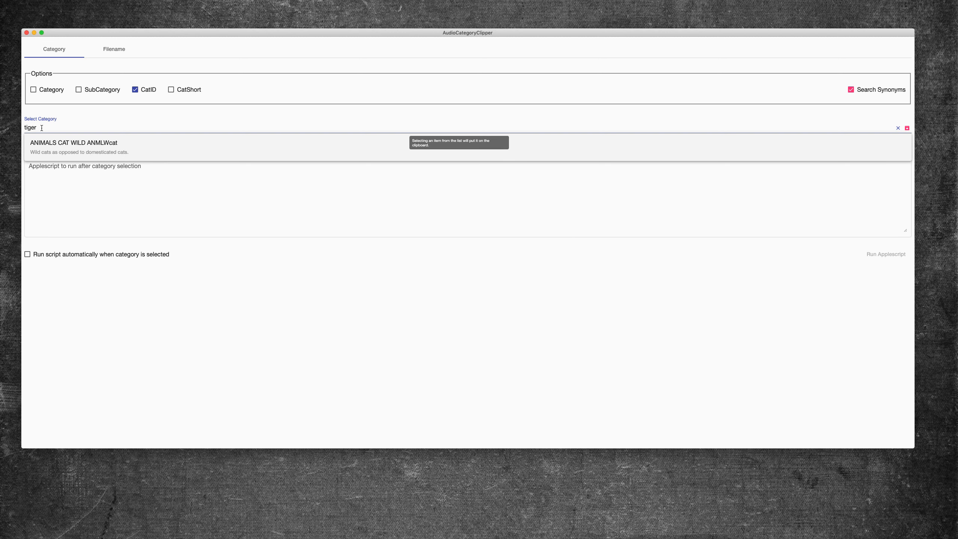
pyautogui.click(136, 156)
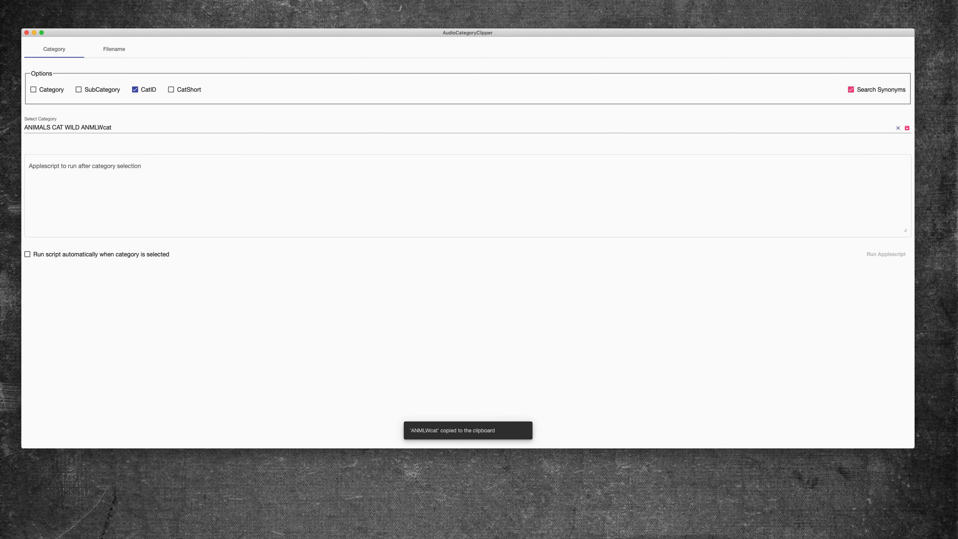
# Clear the chosen category and search the category list for lion
pyautogui.click(116, 128)
pyautogui.moveTo(112, 128); pyautogui.dragTo(38, 125)
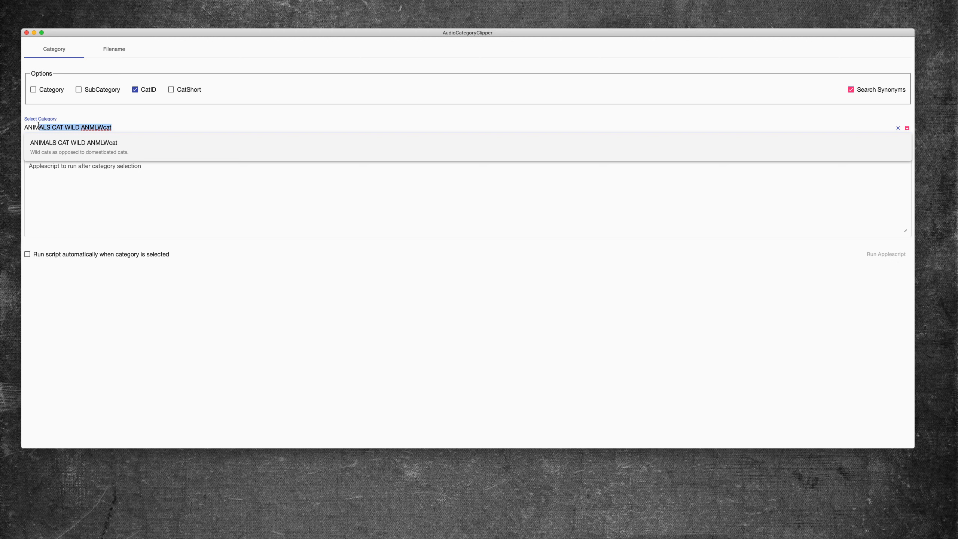
pyautogui.press('BackSpace')
pyautogui.press('BackSpace')
pyautogui.press('BackSpace')
pyautogui.press('BackSpace')
pyautogui.press('BackSpace')
pyautogui.write('l')
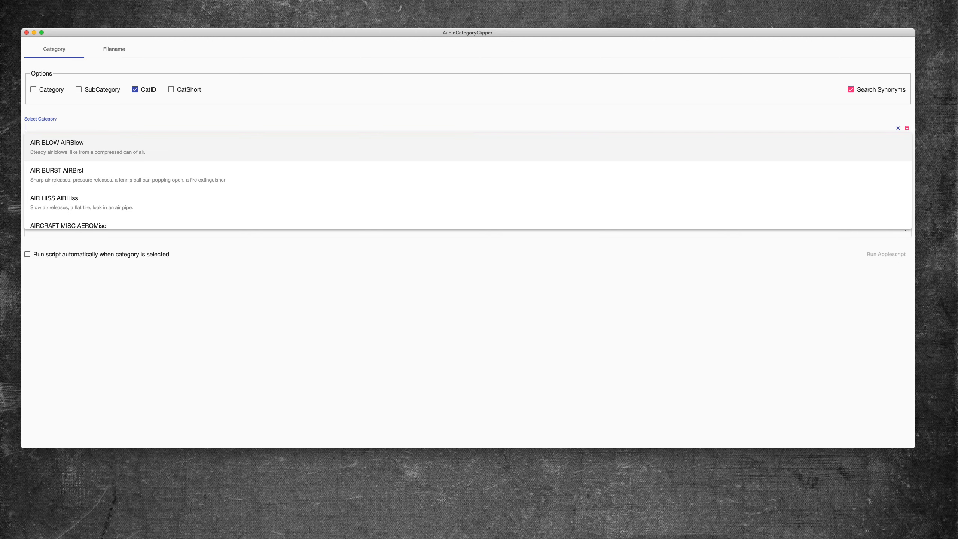
pyautogui.write('ion')
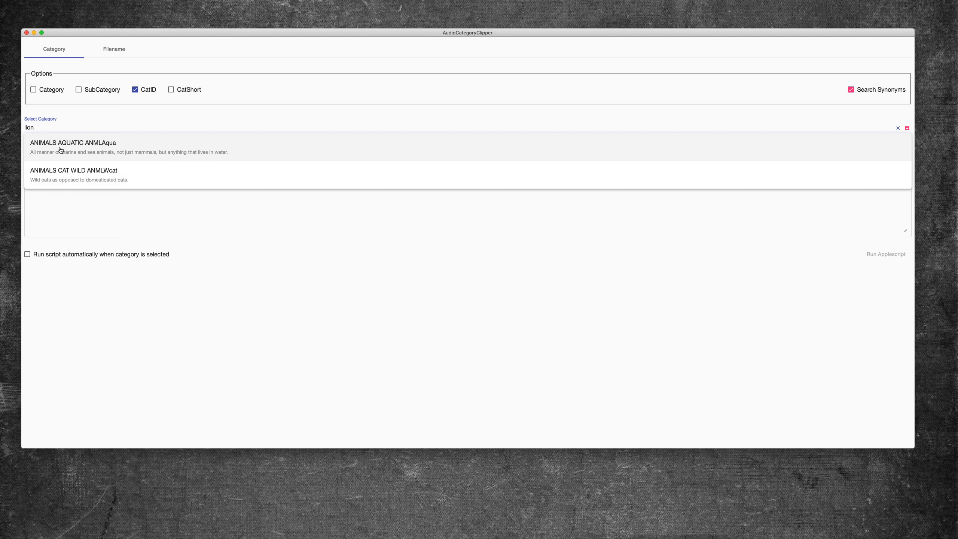
# Search the categories for tennis instead and select AMBIENCE SPORT AMBSprt
pyautogui.press('BackSpace')
pyautogui.press('BackSpace')
pyautogui.press('BackSpace')
pyautogui.press('BackSpace')
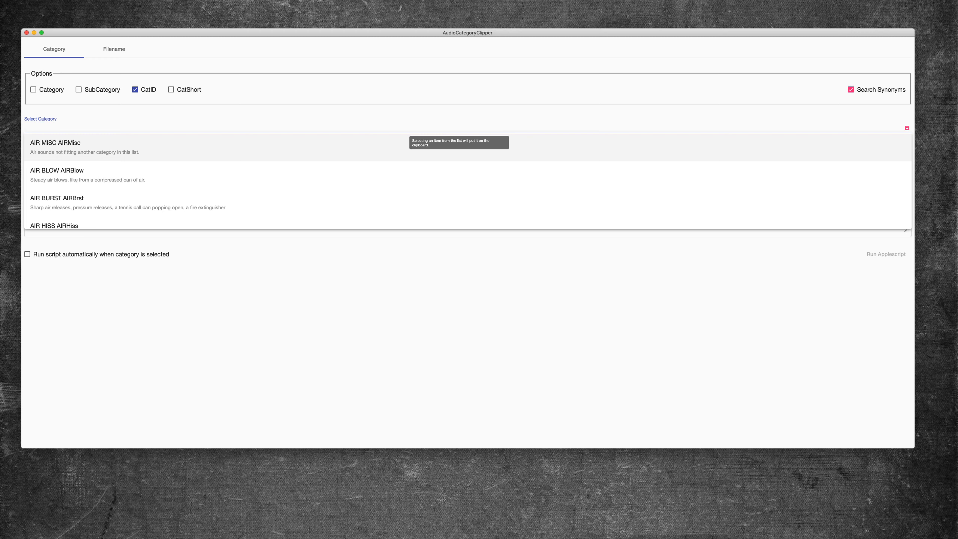
pyautogui.write('ten')
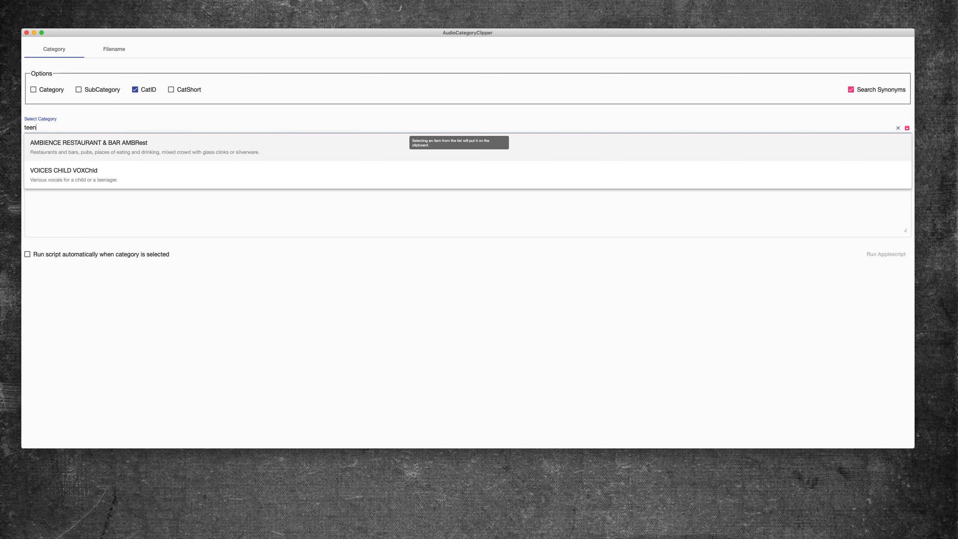
pyautogui.write('nis')
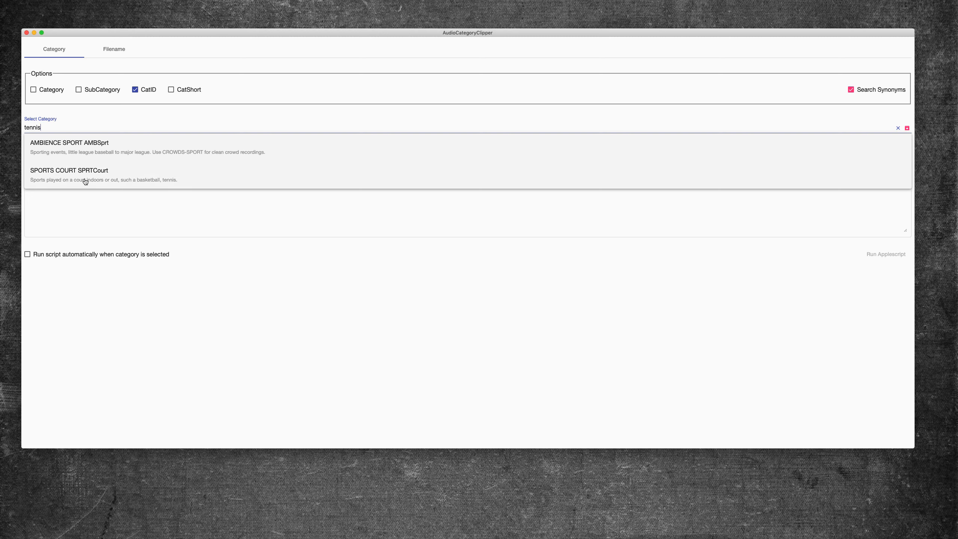
pyautogui.click(92, 149)
# Erase the AMBIENCE SPORT entry and accept AIR MISC AIRMisc as the category
pyautogui.moveTo(112, 127); pyautogui.dragTo(19, 127)
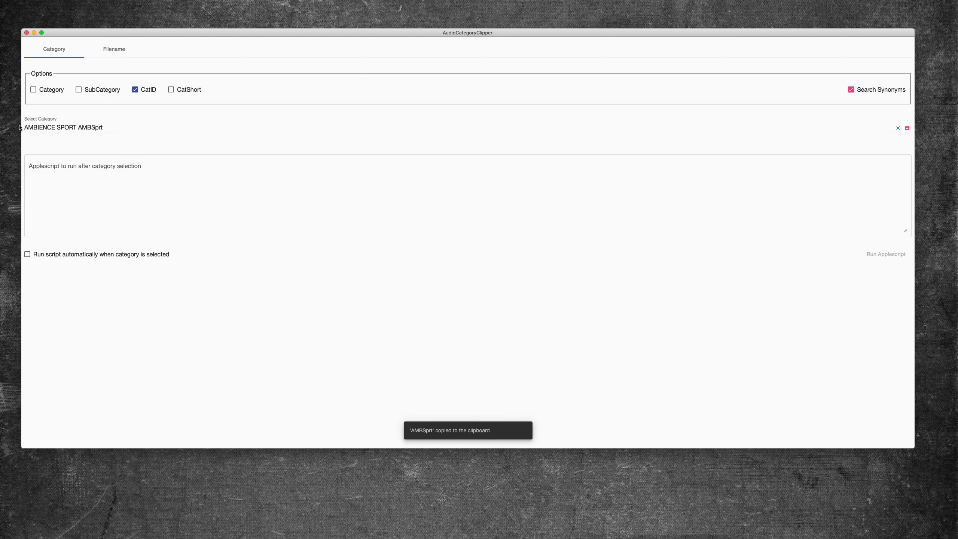
pyautogui.click(115, 129)
pyautogui.press('BackSpace')
pyautogui.press('BackSpace')
pyautogui.press('BackSpace')
pyautogui.press('BackSpace')
pyautogui.press('BackSpace')
pyautogui.press('BackSpace')
pyautogui.press('BackSpace')
pyautogui.press('BackSpace')
pyautogui.press('BackSpace')
pyautogui.press('BackSpace')
pyautogui.press('BackSpace')
pyautogui.press('BackSpace')
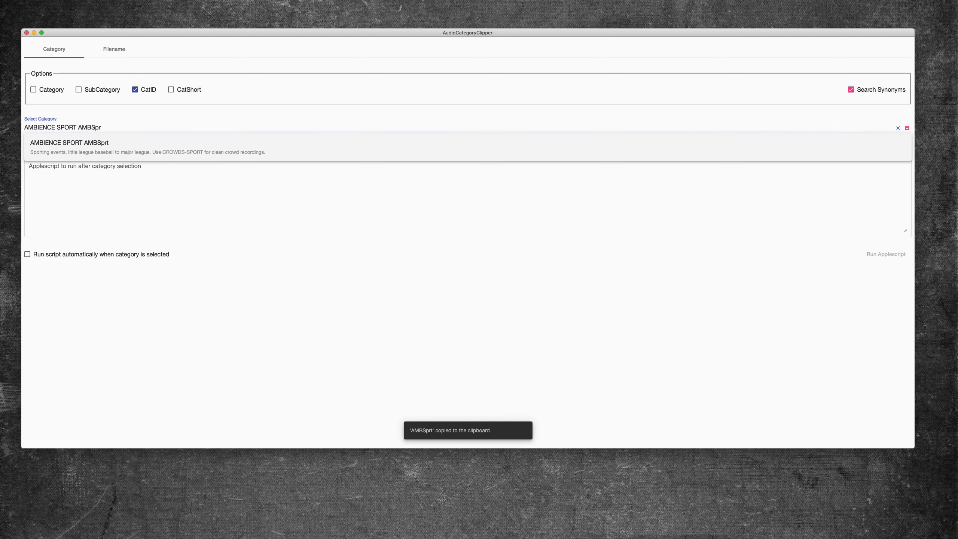
pyautogui.press('BackSpace')
pyautogui.press('BackSpace')
pyautogui.press('BackSpace')
pyautogui.press('BackSpace')
pyautogui.press('BackSpace')
pyautogui.press('BackSpace')
pyautogui.press('BackSpace')
pyautogui.press('BackSpace')
pyautogui.press('BackSpace')
pyautogui.press('BackSpace')
pyautogui.press('Tab')
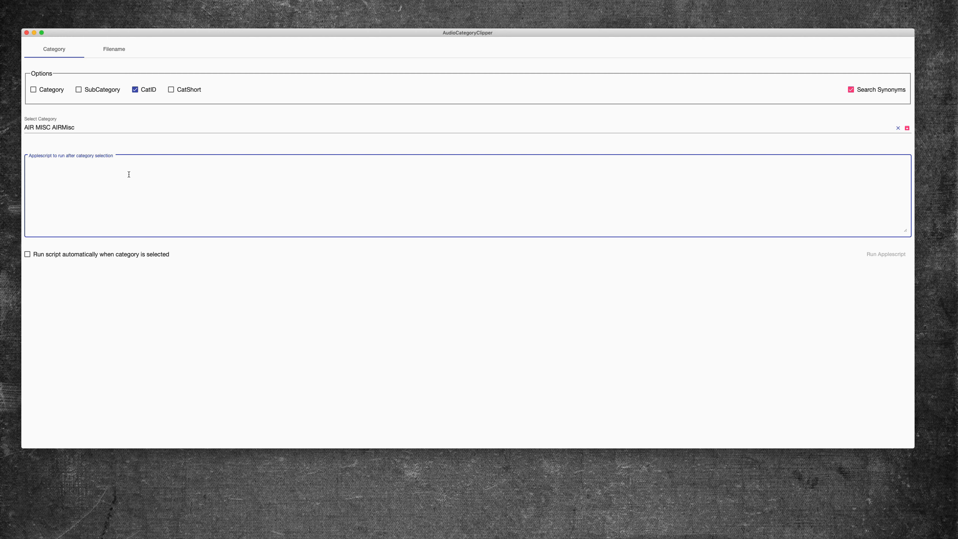
# Switch to the filename builder, search its categories for park and select AMBIENCE AMUSEMENT AMBAmus
pyautogui.click(123, 48)
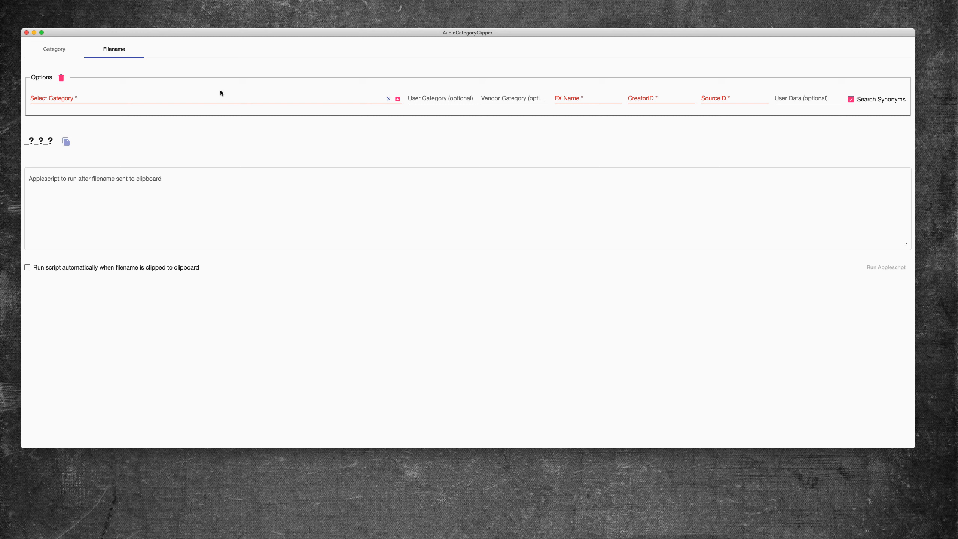
pyautogui.click(166, 98)
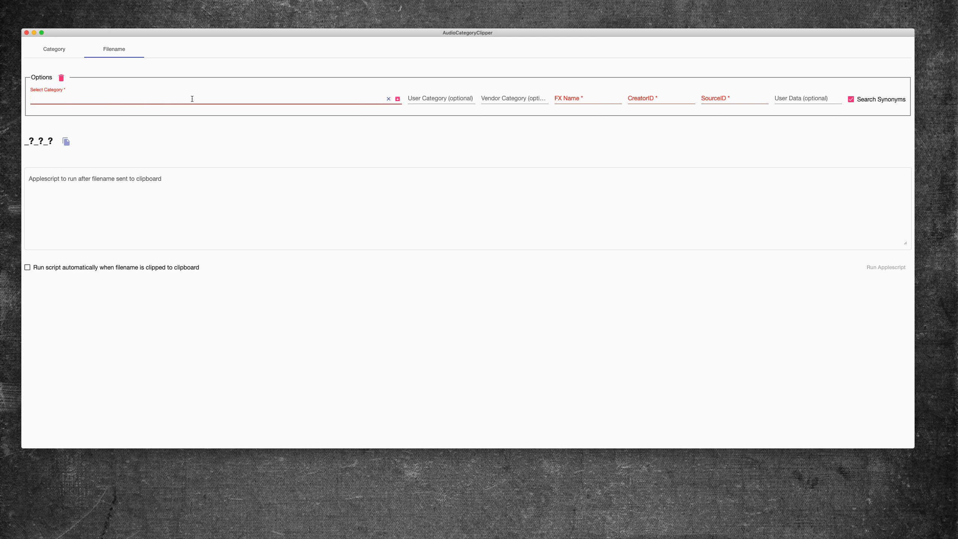
pyautogui.write('park')
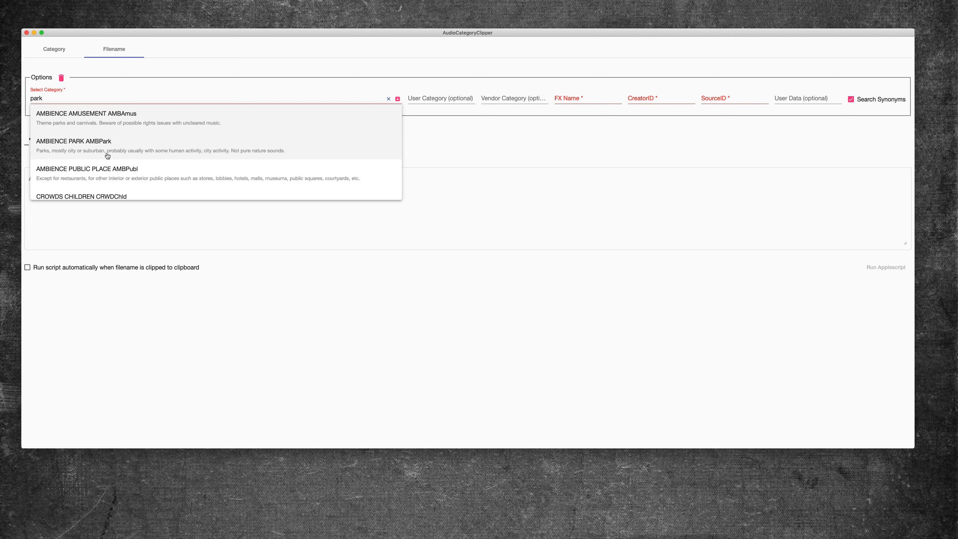
pyautogui.scroll(-3, 107, 149)
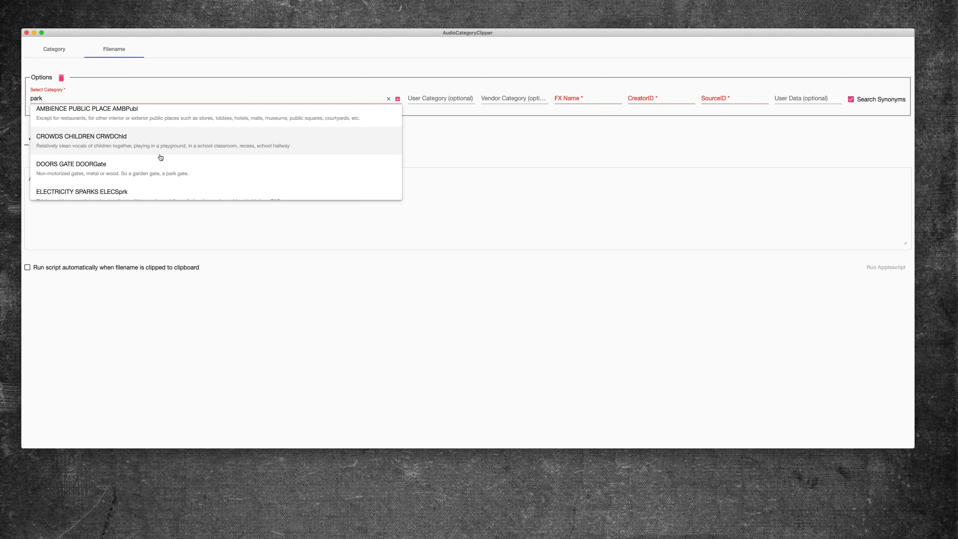
pyautogui.scroll(-2, 160, 154)
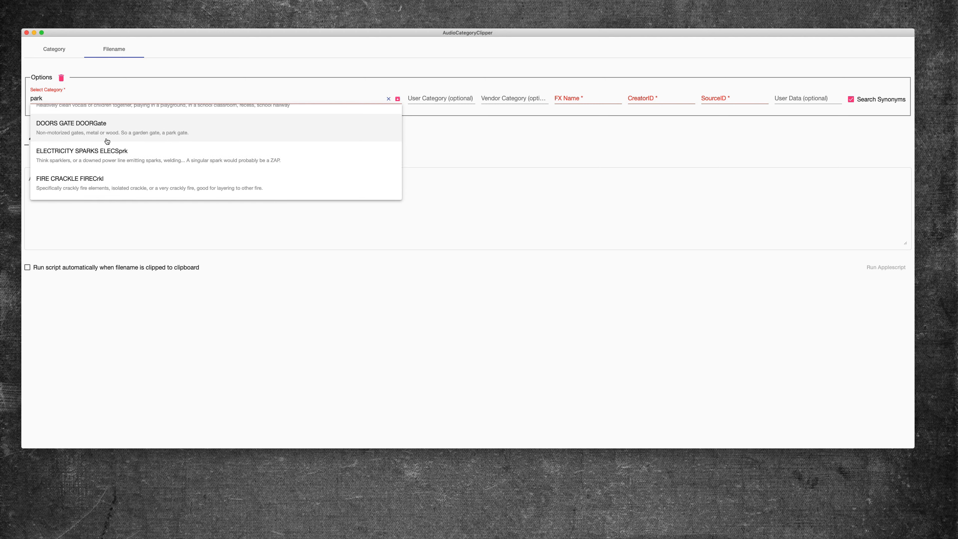
pyautogui.scroll(-2, 113, 146)
pyautogui.scroll(1, 105, 145)
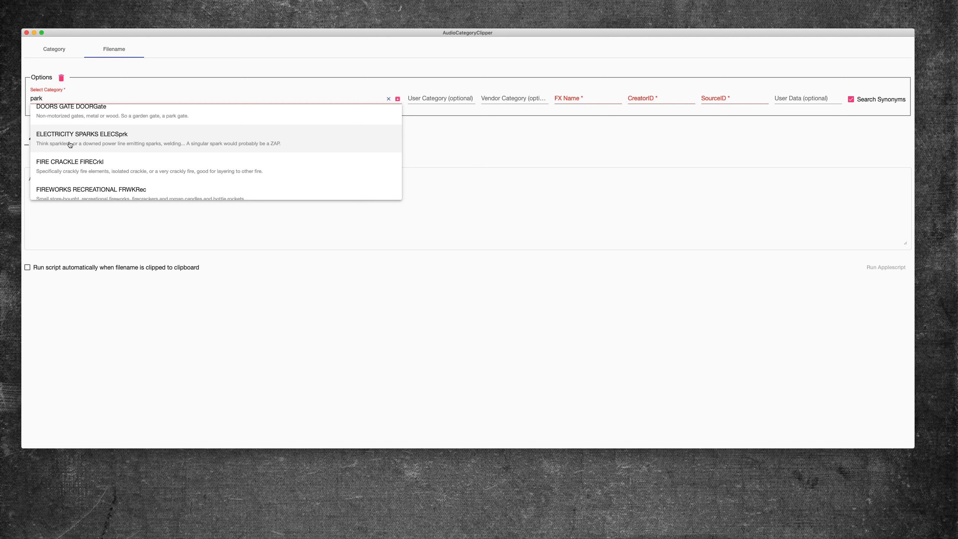
pyautogui.scroll(-2, 197, 147)
pyautogui.scroll(8, 178, 153)
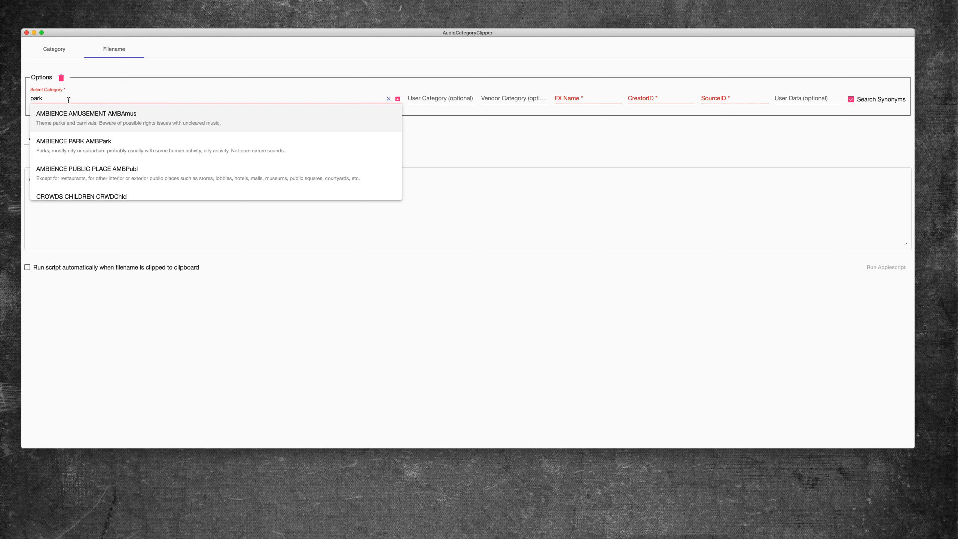
pyautogui.click(152, 128)
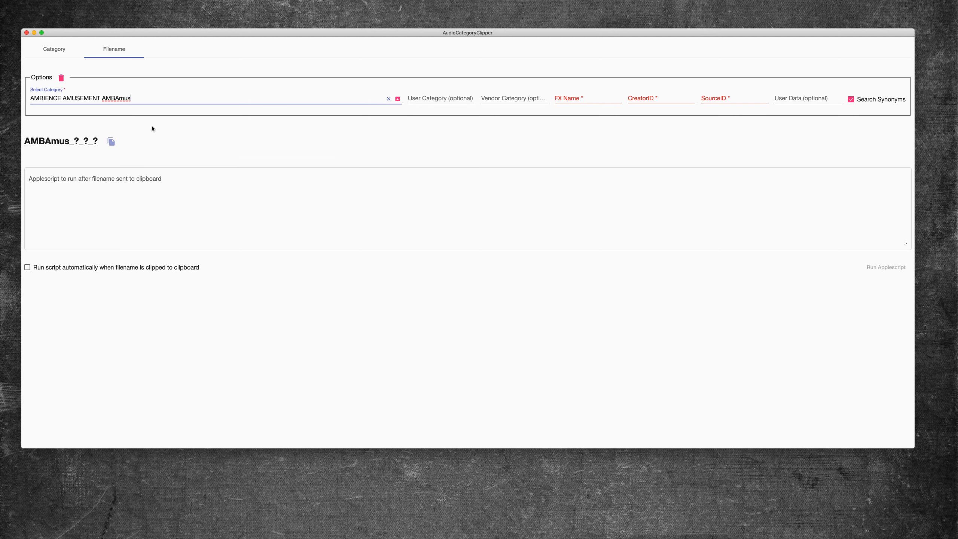
# Replace the AMBIENCE AMUSEMENT category by searching for bus and selecting VEHICLES BUS VEHBus
pyautogui.click(155, 105)
pyautogui.press('BackSpace')
pyautogui.press('BackSpace')
pyautogui.press('BackSpace')
pyautogui.press('BackSpace')
pyautogui.press('BackSpace')
pyautogui.press('BackSpace')
pyautogui.press('BackSpace')
pyautogui.press('BackSpace')
pyautogui.press('BackSpace')
pyautogui.press('BackSpace')
pyautogui.press('BackSpace')
pyautogui.press('BackSpace')
pyautogui.press('BackSpace')
pyautogui.press('BackSpace')
pyautogui.press('BackSpace')
pyautogui.press('BackSpace')
pyautogui.press('BackSpace')
pyautogui.press('BackSpace')
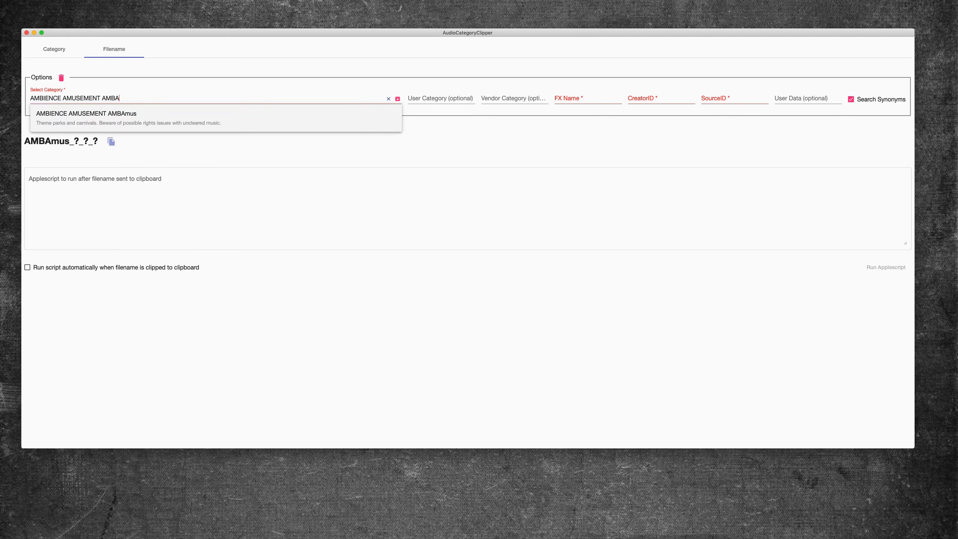
pyautogui.press('BackSpace')
pyautogui.press('BackSpace')
pyautogui.press('BackSpace')
pyautogui.press('BackSpace')
pyautogui.press('BackSpace')
pyautogui.press('BackSpace')
pyautogui.press('BackSpace')
pyautogui.press('BackSpace')
pyautogui.write('bus')
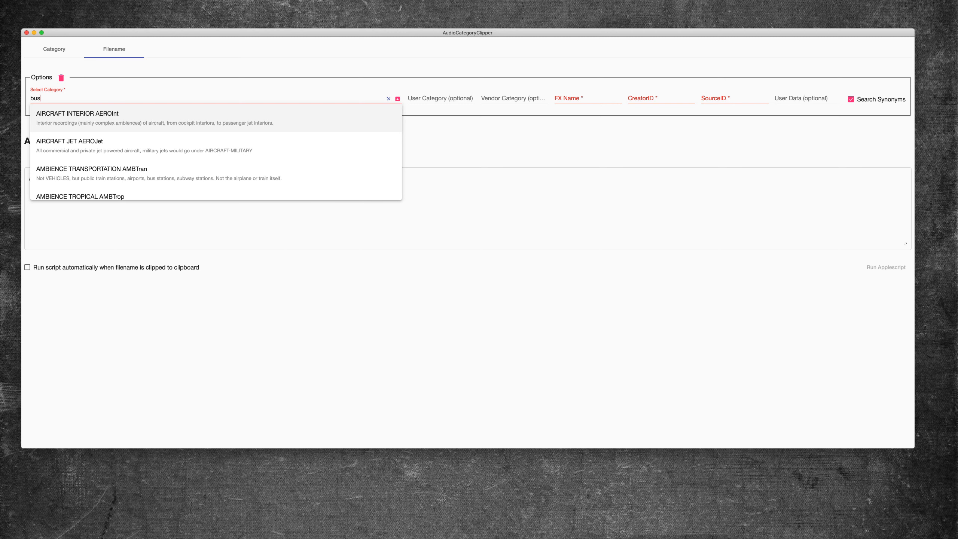
pyautogui.scroll(-5, 127, 130)
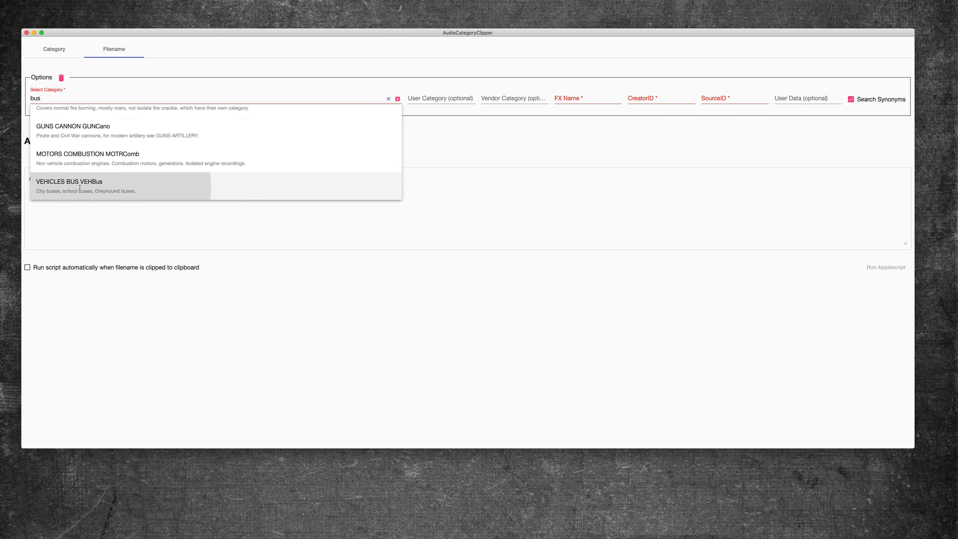
pyautogui.click(80, 187)
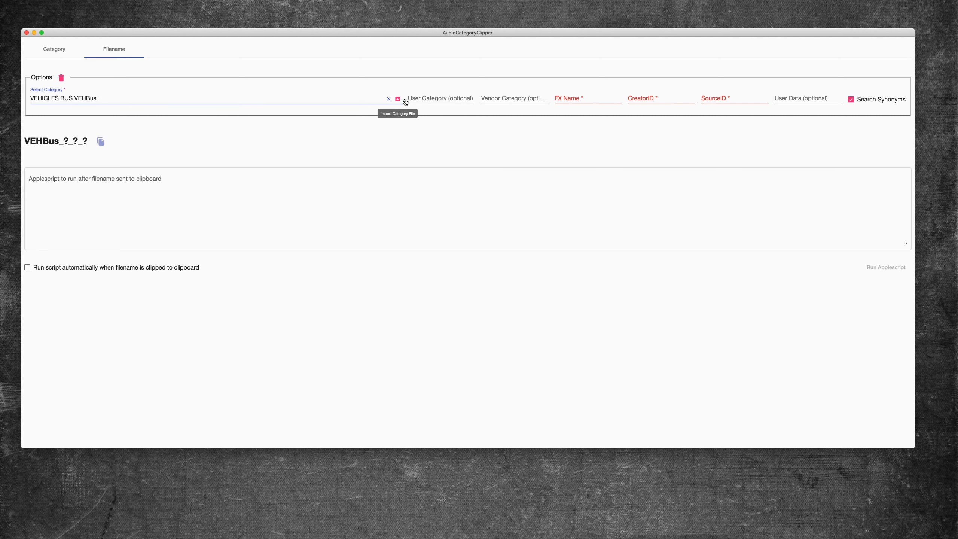
# Set the optional user category to EXT and the vendor category to GREYHOUND
pyautogui.click(446, 98)
pyautogui.click(497, 99)
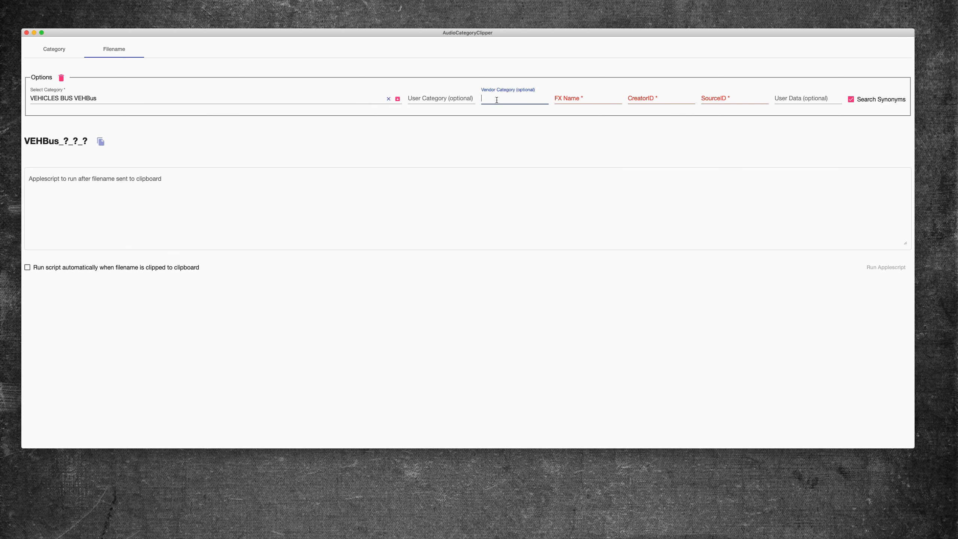
pyautogui.click(430, 100)
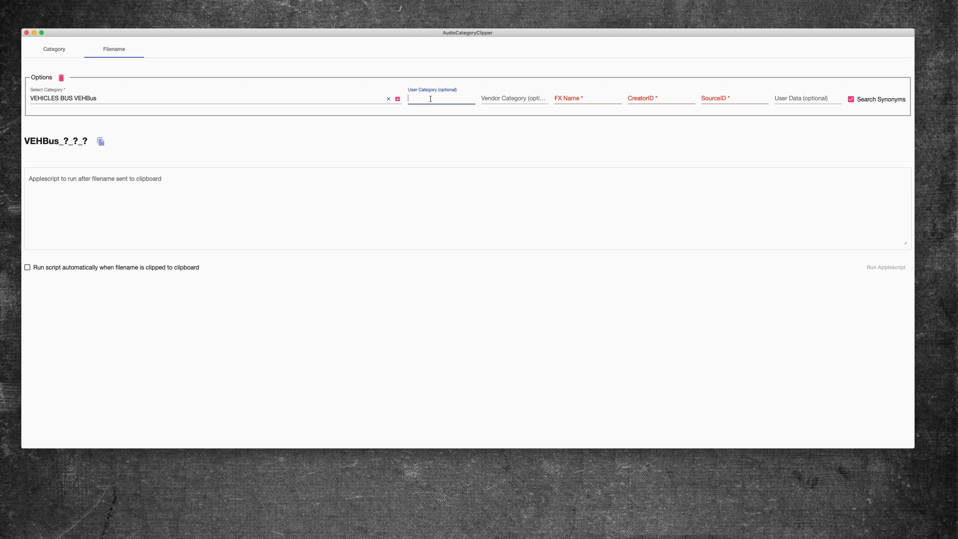
pyautogui.write('EXT')
pyautogui.click(524, 107)
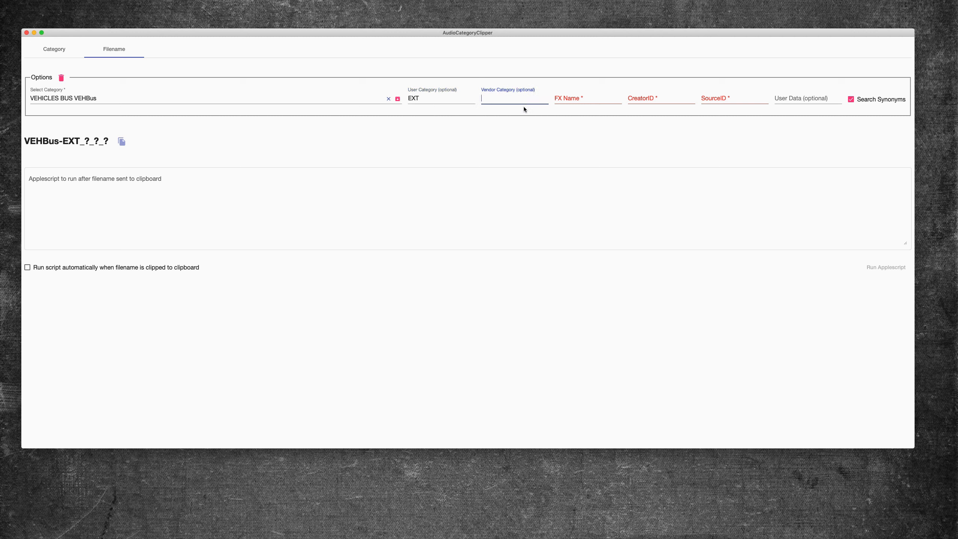
pyautogui.write('GREY')
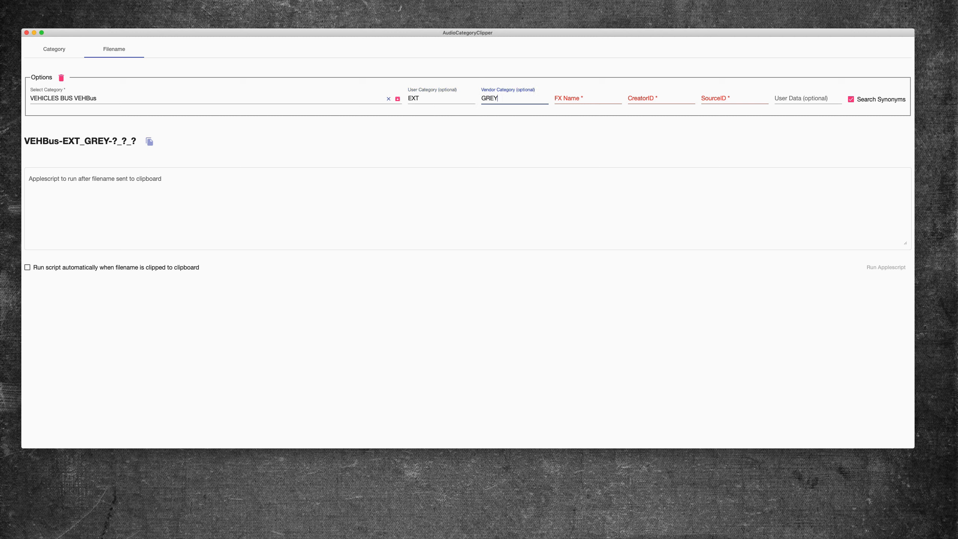
pyautogui.write('HOUND')
pyautogui.press('Tab')
# Enter Interior Bus Ride Day as the FX name
pyautogui.write('INterior')
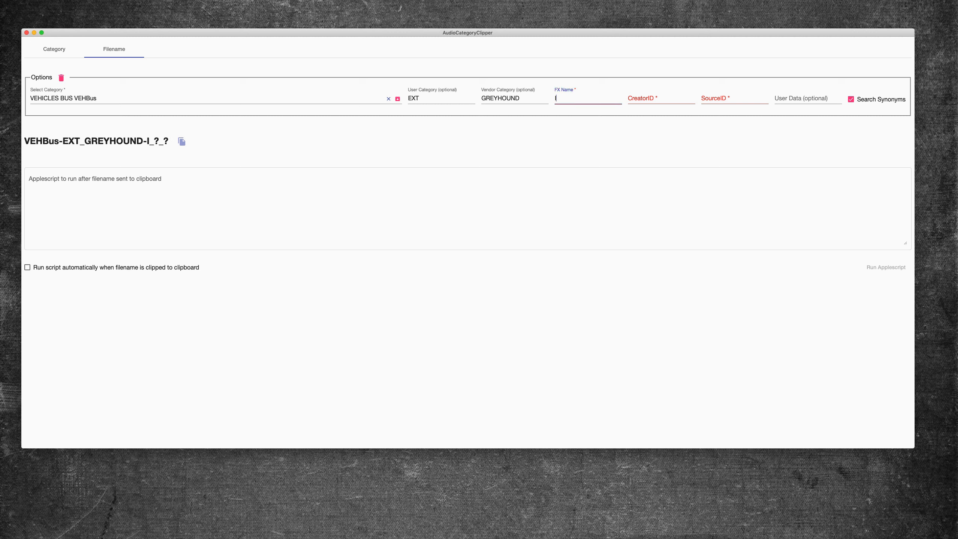
pyautogui.press('BackSpace')
pyautogui.press('BackSpace')
pyautogui.press('BackSpace')
pyautogui.press('BackSpace')
pyautogui.press('BackSpace')
pyautogui.press('BackSpace')
pyautogui.press('BackSpace')
pyautogui.press('BackSpace')
pyautogui.write('Interiorr Bus Ri')
pyautogui.press('BackSpace')
pyautogui.press('BackSpace')
pyautogui.press('BackSpace')
pyautogui.press('BackSpace')
pyautogui.press('BackSpace')
pyautogui.press('BackSpace')
pyautogui.press('BackSpace')
pyautogui.press('BackSpace')
pyautogui.press('BackSpace')
pyautogui.write('r Bus Ride ')
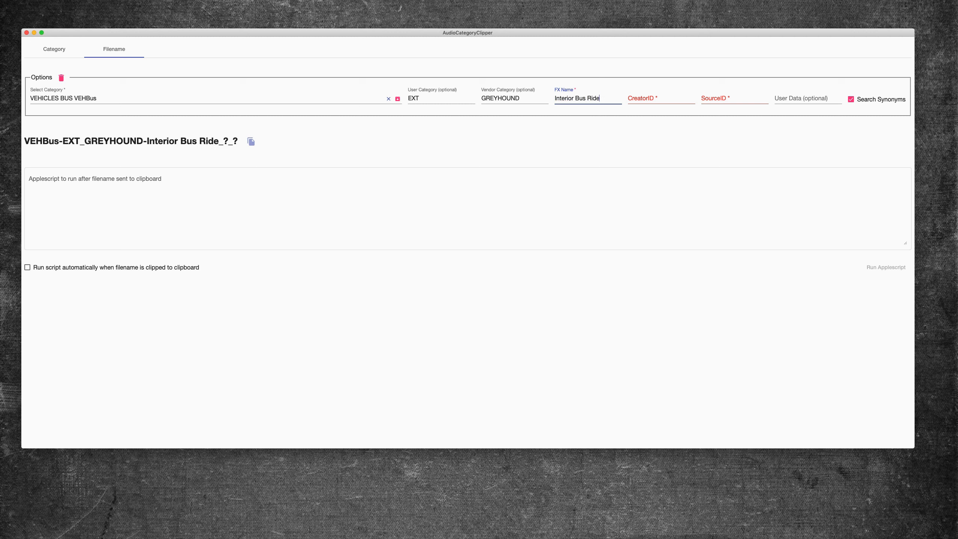
pyautogui.write('Day')
pyautogui.press('Tab')
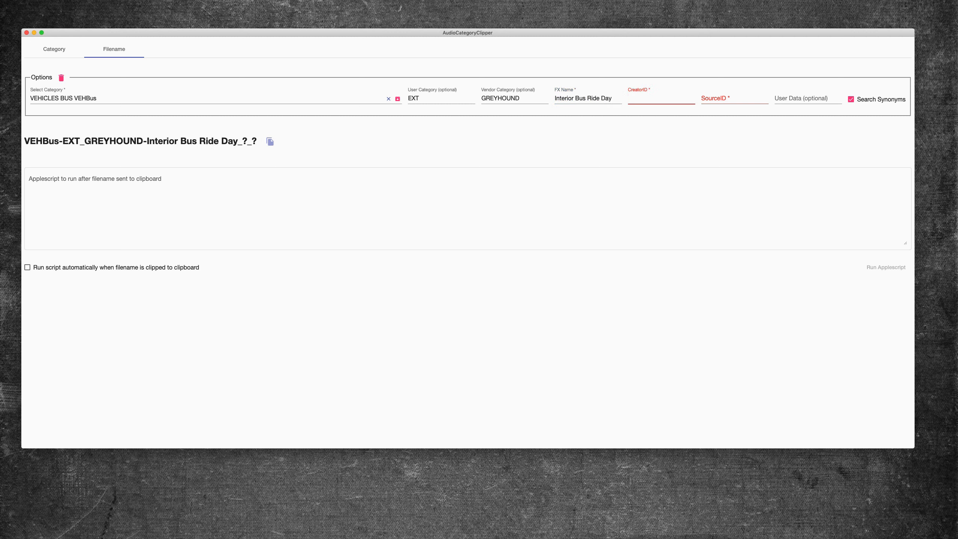
# Enter CreatorID TN, SourceID NONE and user data Sony D100, and copy the completed filename to the clipboard
pyautogui.write('TN')
pyautogui.press('Tab')
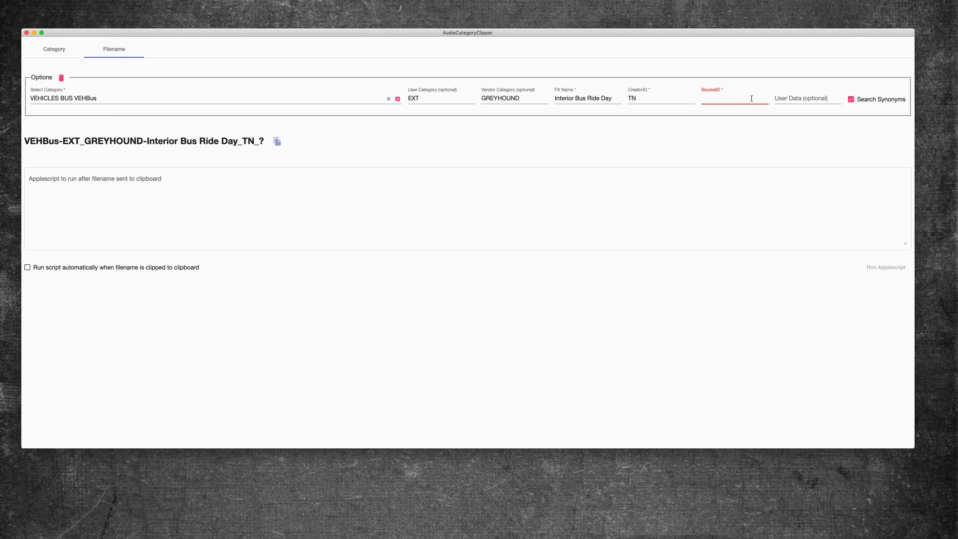
pyautogui.write('NONE')
pyautogui.press('Tab')
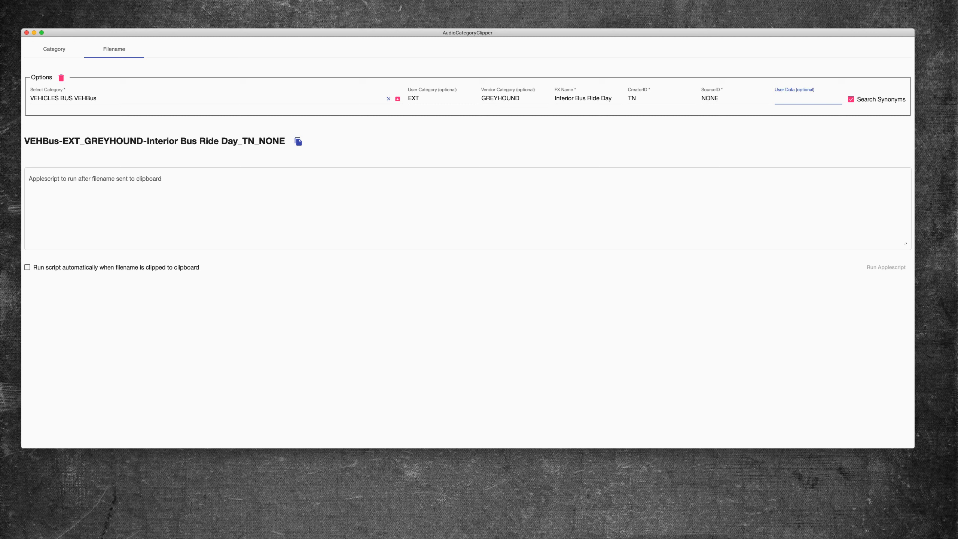
pyautogui.write('Sony D100')
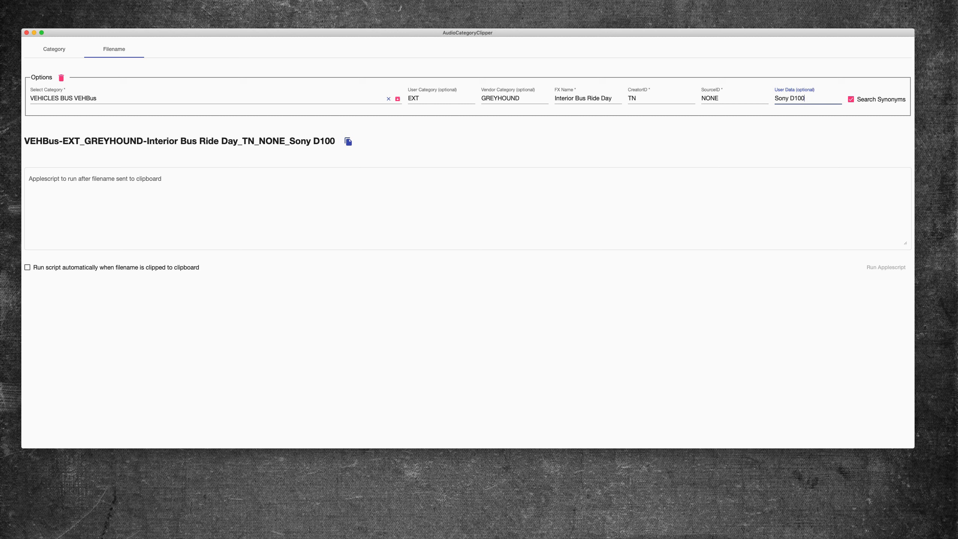
pyautogui.press('Return')
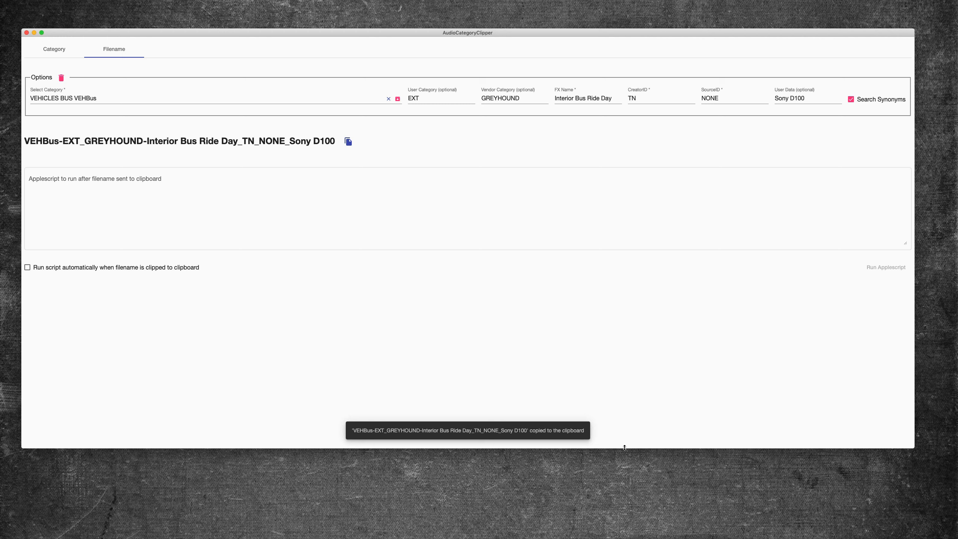
# Paste the copied filename into the AppleScript text box as a test and erase it
pyautogui.click(186, 229)
pyautogui.press('super+v')
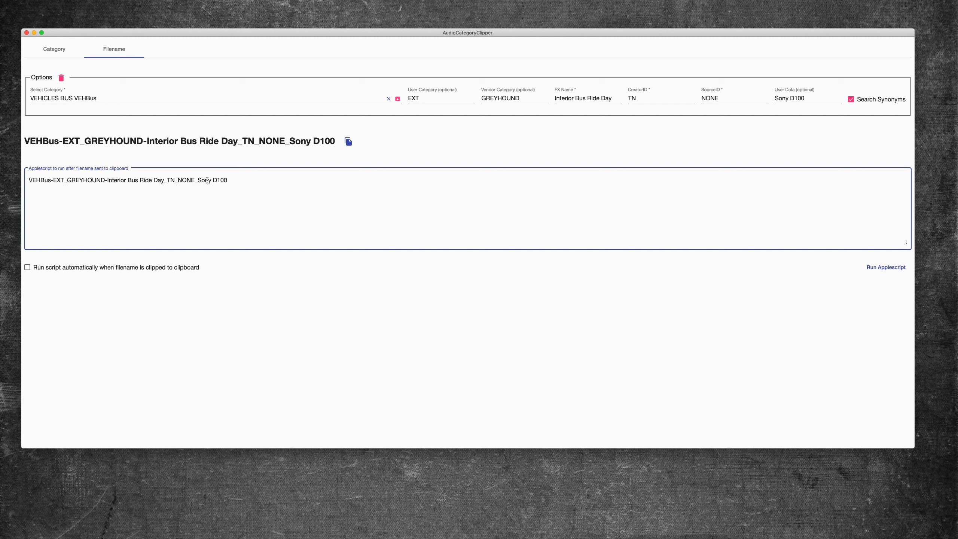
pyautogui.moveTo(243, 180); pyautogui.dragTo(2, 182)
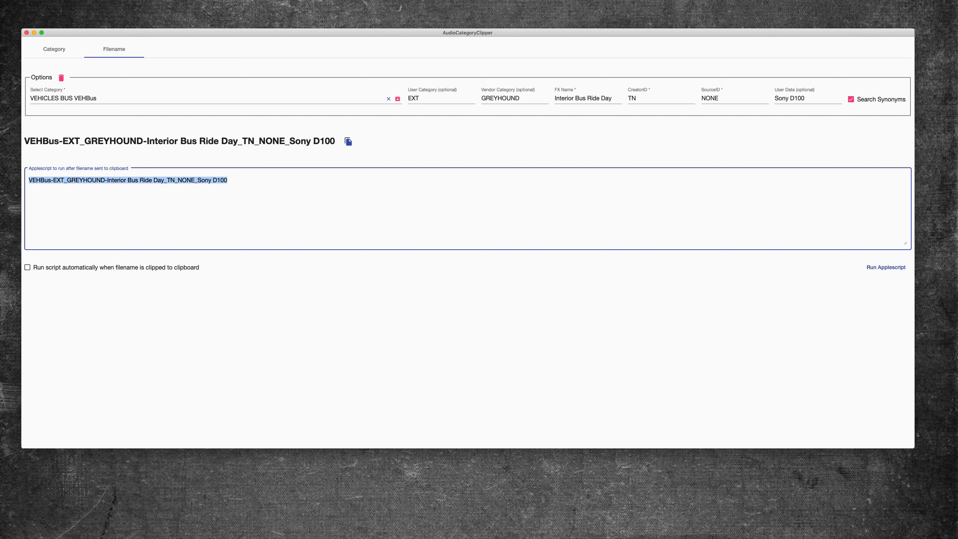
pyautogui.press('BackSpace')
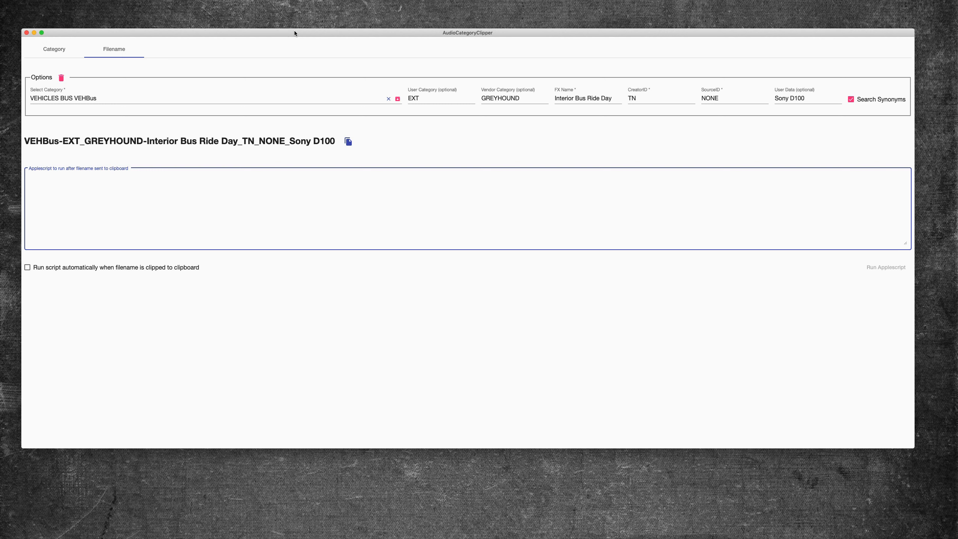
# Switch to Pro Tools to select the clip Audio 1_01, and place the AudioCategoryClipper window below it
pyautogui.moveTo(303, 33); pyautogui.dragTo(311, 40)
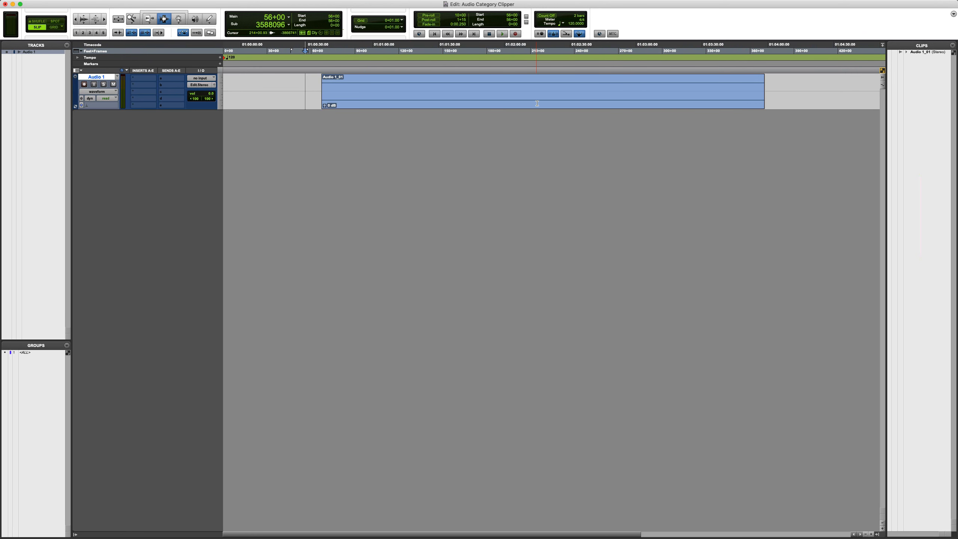
pyautogui.click(536, 104)
pyautogui.doubleClick(382, 91)
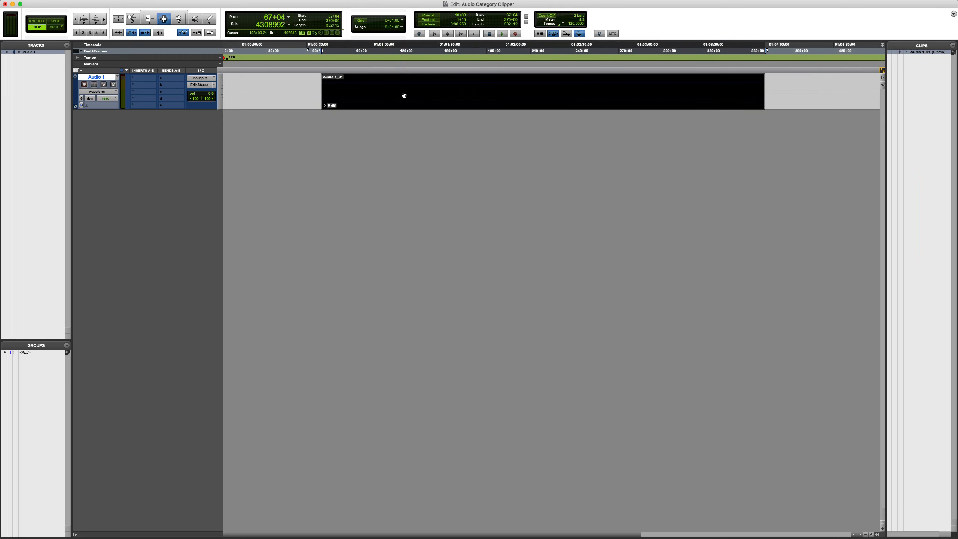
pyautogui.press('super+Tab')
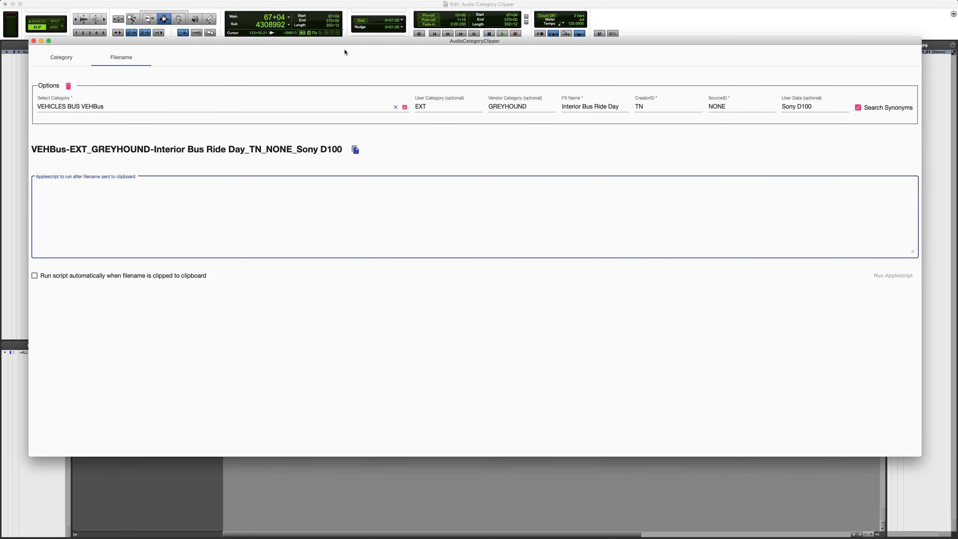
pyautogui.moveTo(342, 41); pyautogui.dragTo(345, 94)
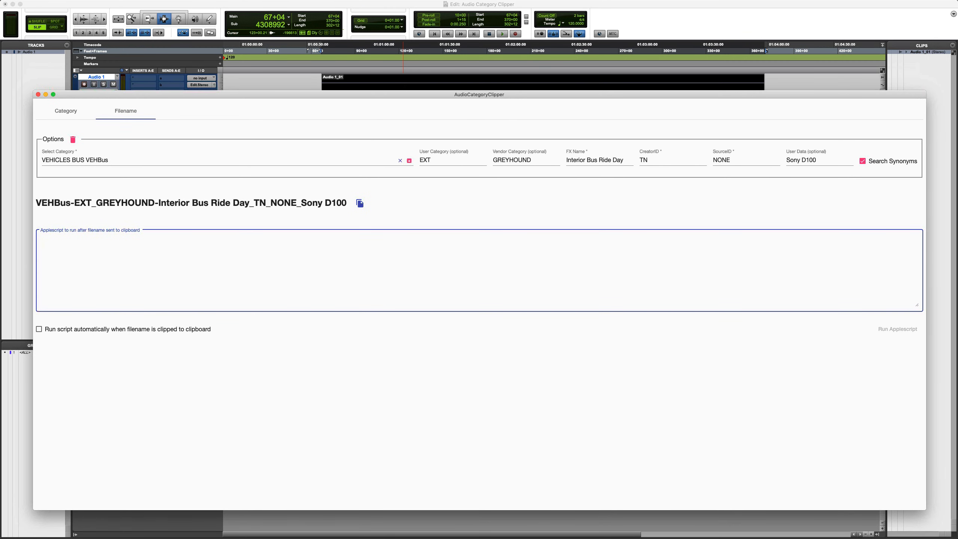
# Switch to Keyboard Maestro and examine the UCS v8.1 macro Assign Clipboard to Protools Filename and its available options
pyautogui.press('super+Tab')
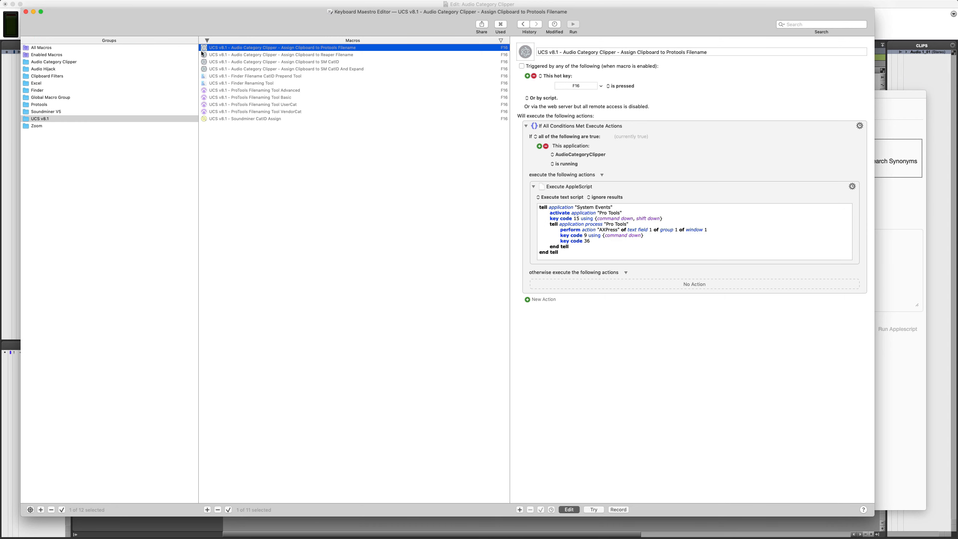
pyautogui.click(59, 120)
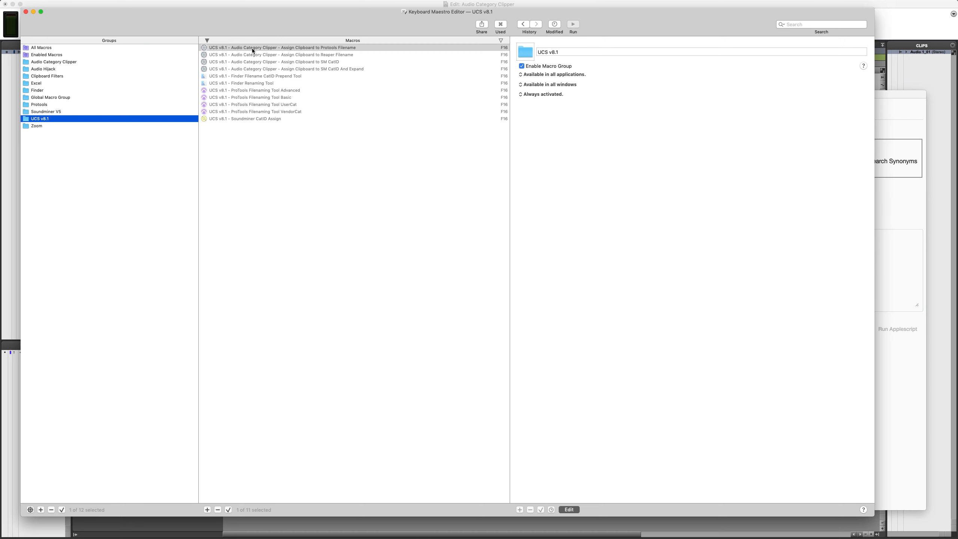
pyautogui.click(275, 51)
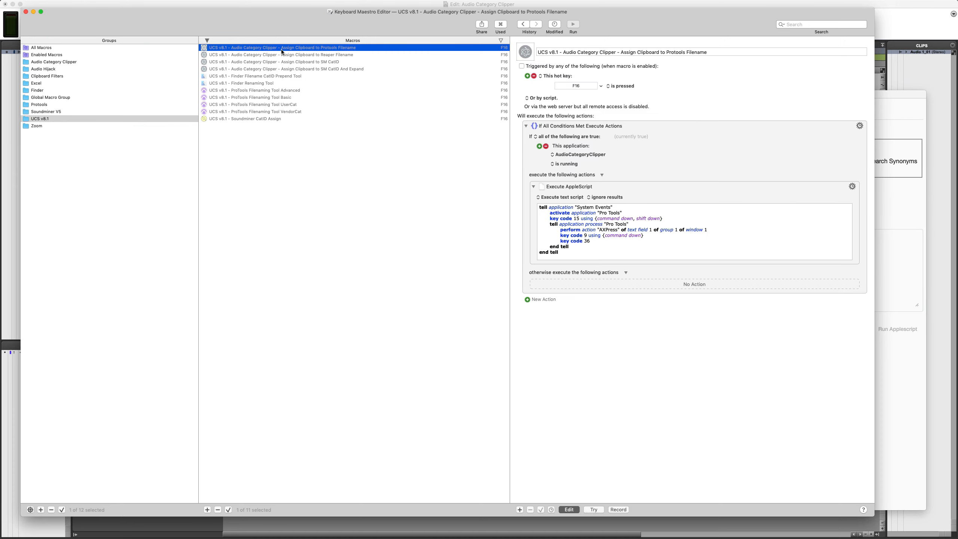
pyautogui.rightClick(370, 50)
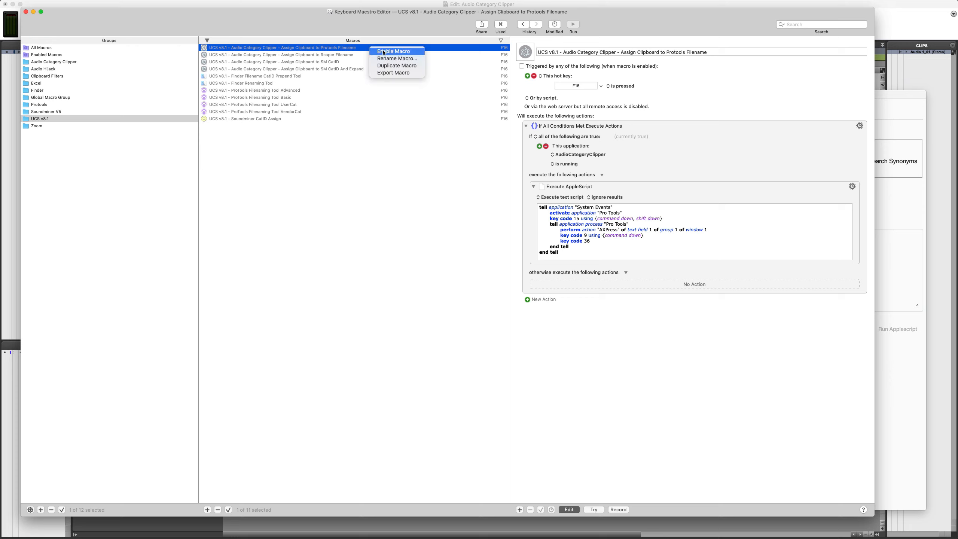
pyautogui.click(320, 51)
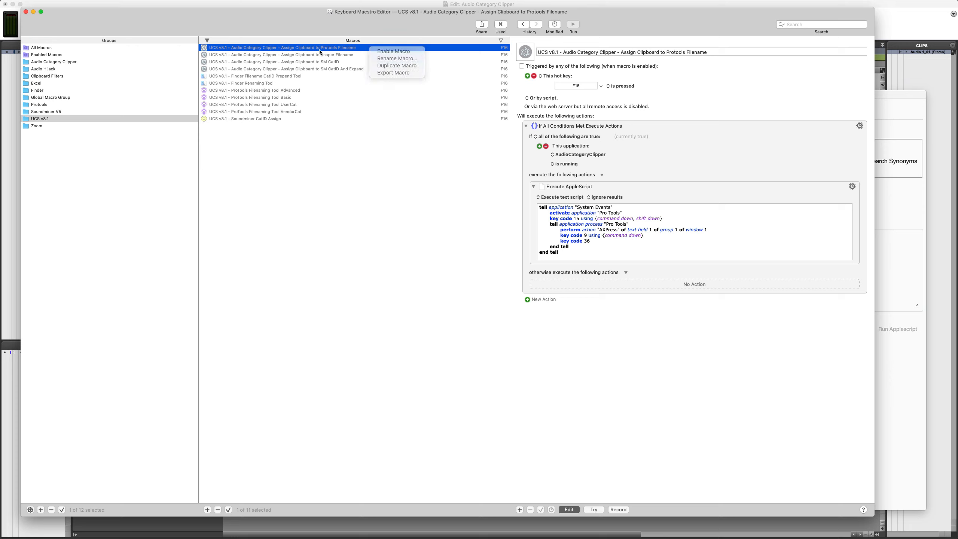
# Enable the macro UCS v8.1 - Audio Category Clipper - Assign Clipboard to Protools Filename
pyautogui.rightClick(358, 50)
pyautogui.click(383, 54)
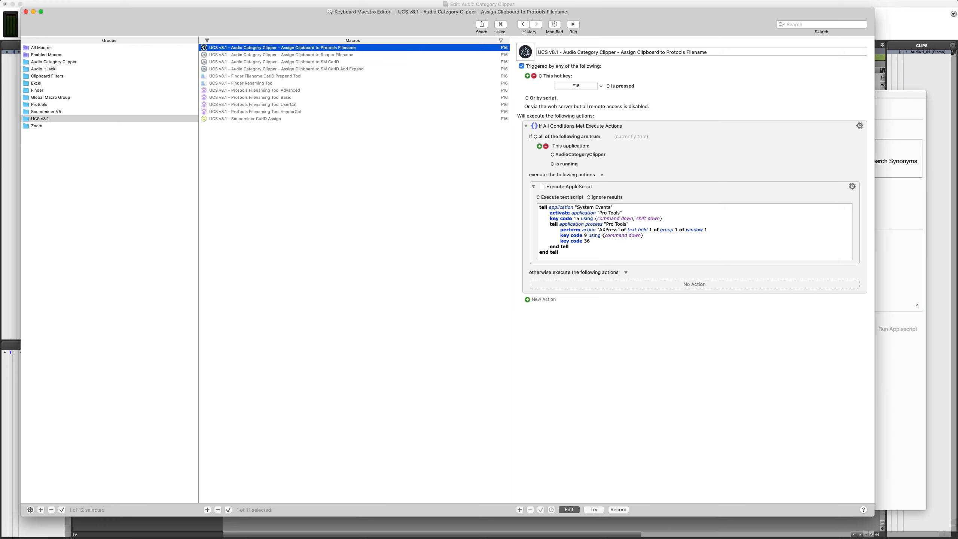
# Switch to AudioCategoryClipper, copy the completed filename and run the macro to rename the selected Pro Tools clip as VEHBus-EXT_GREYHOUND-Interior Bus Ride Day_TN_NONE_Sony D100
pyautogui.press('super+Tab')
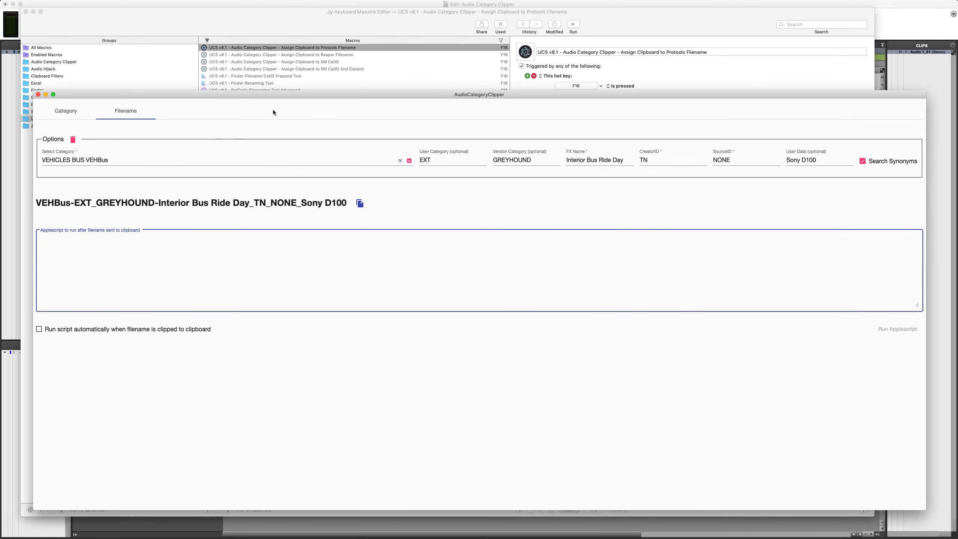
pyautogui.click(360, 204)
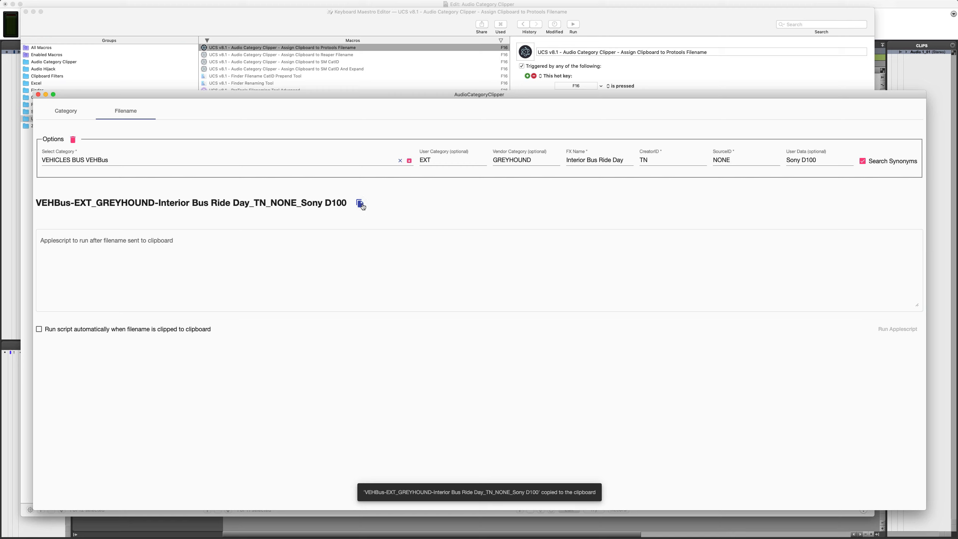
pyautogui.press('F16')
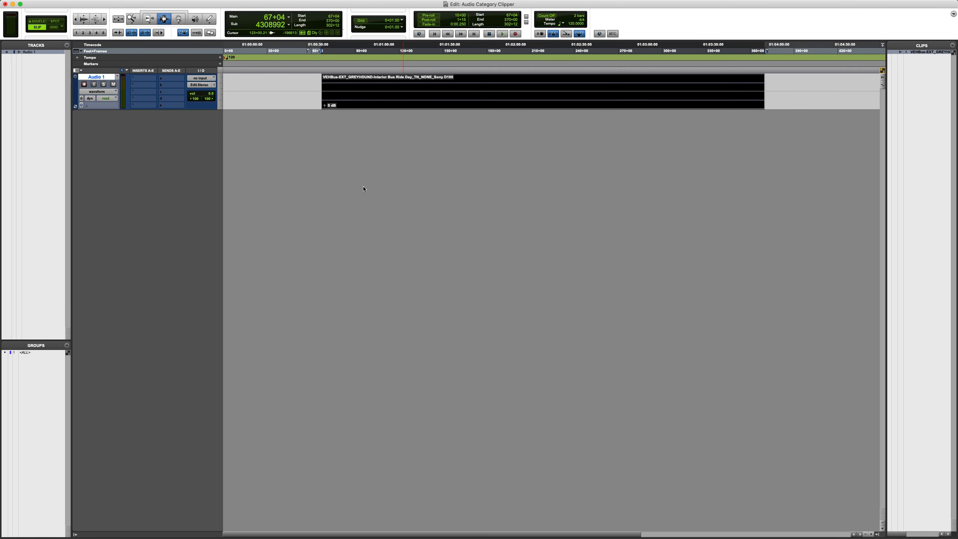
pyautogui.click(469, 86)
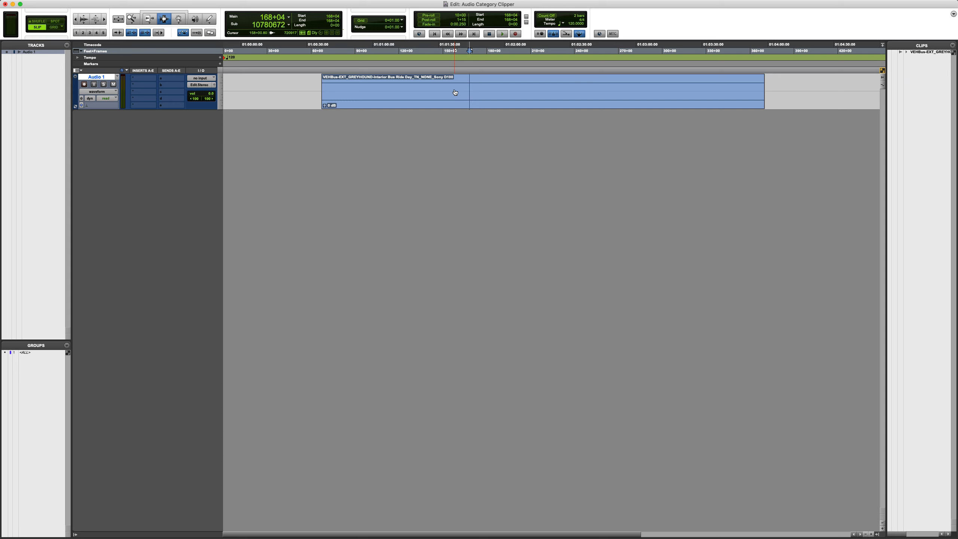
# Switch to Keyboard Maestro and select the two macros Assign Clipboard to SM CatID and Assign Clipboard to SM CatID And Expand
pyautogui.press('super+Tab')
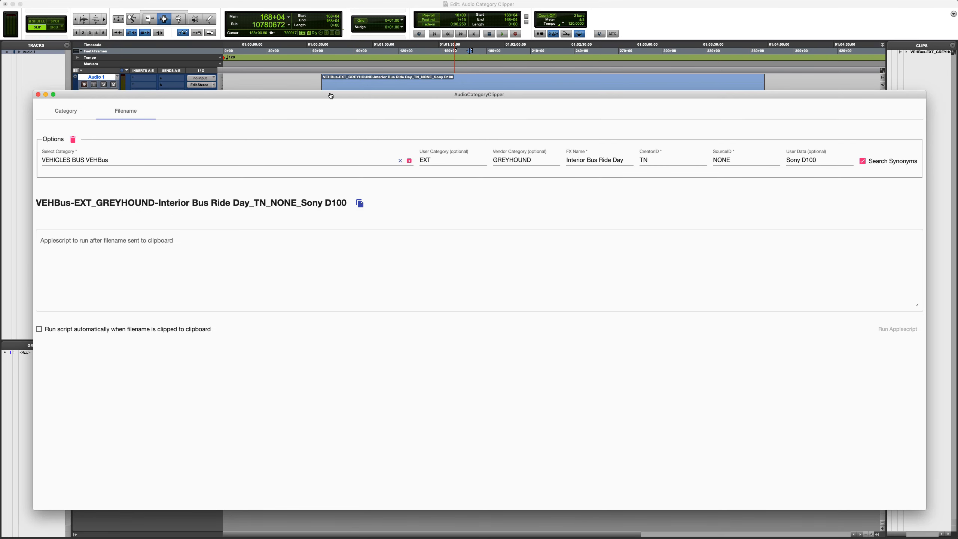
pyautogui.press('super+Tab')
pyautogui.click(313, 64)
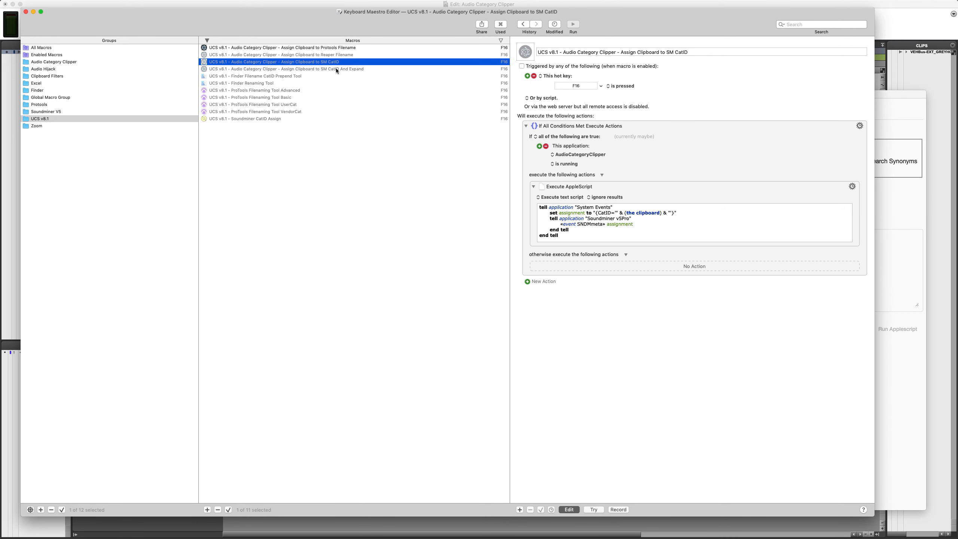
pyautogui.keyDown('shift'); pyautogui.click(345, 69); pyautogui.keyUp('shift')
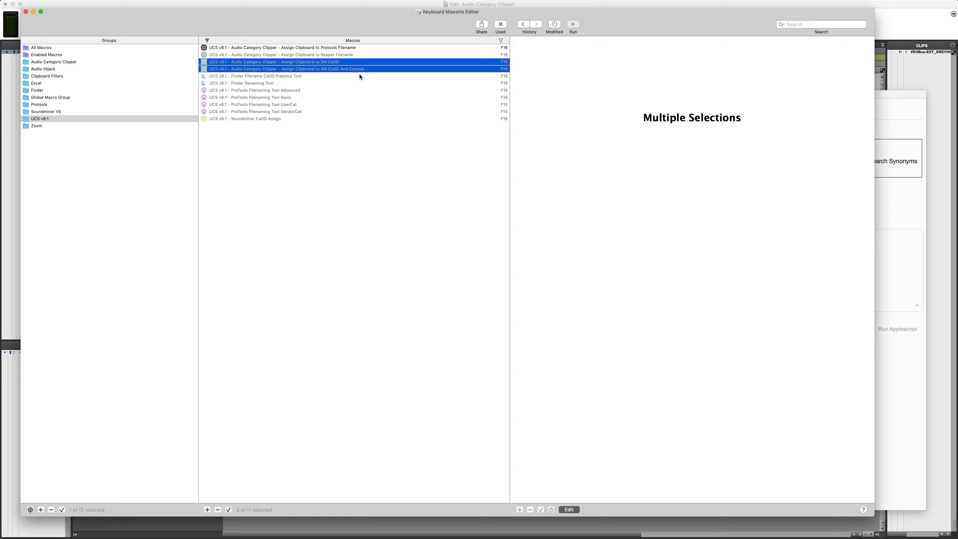